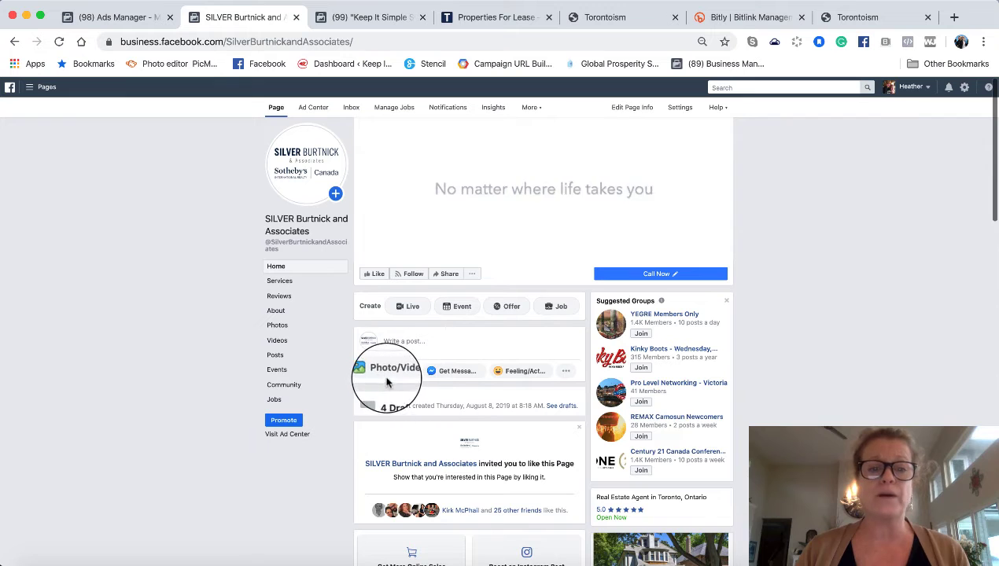
- From the Page's Photo/Video options, start a new Photo Carousel post
{"action": "left_click", "coordinate": [385, 380]}
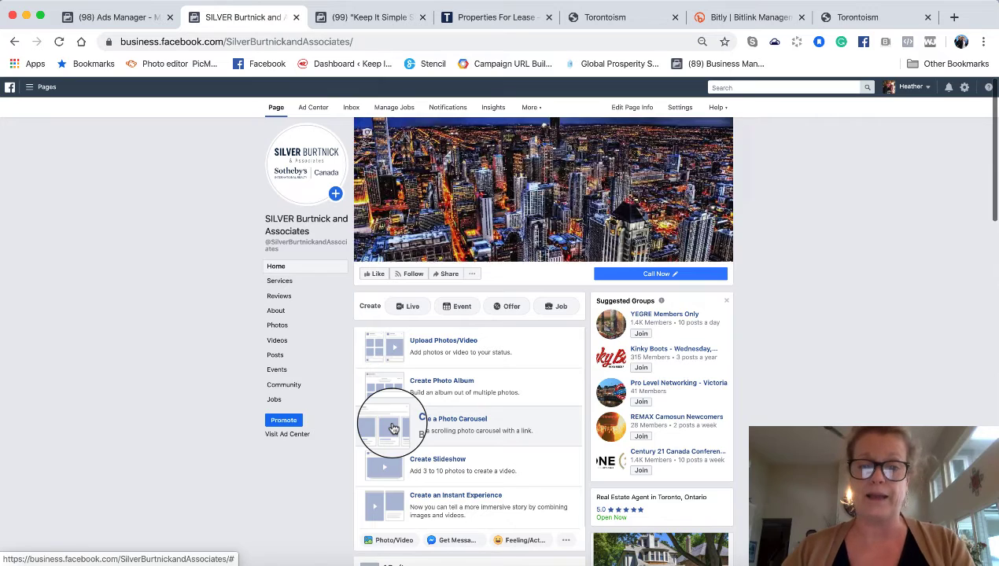
{"action": "left_click", "coordinate": [393, 427]}
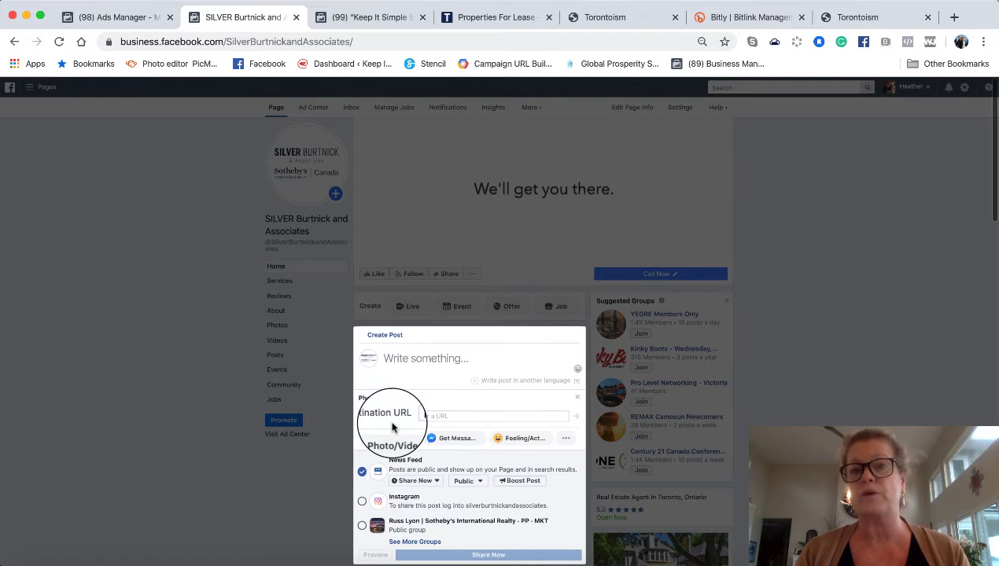
{"action": "left_click", "coordinate": [494, 17]}
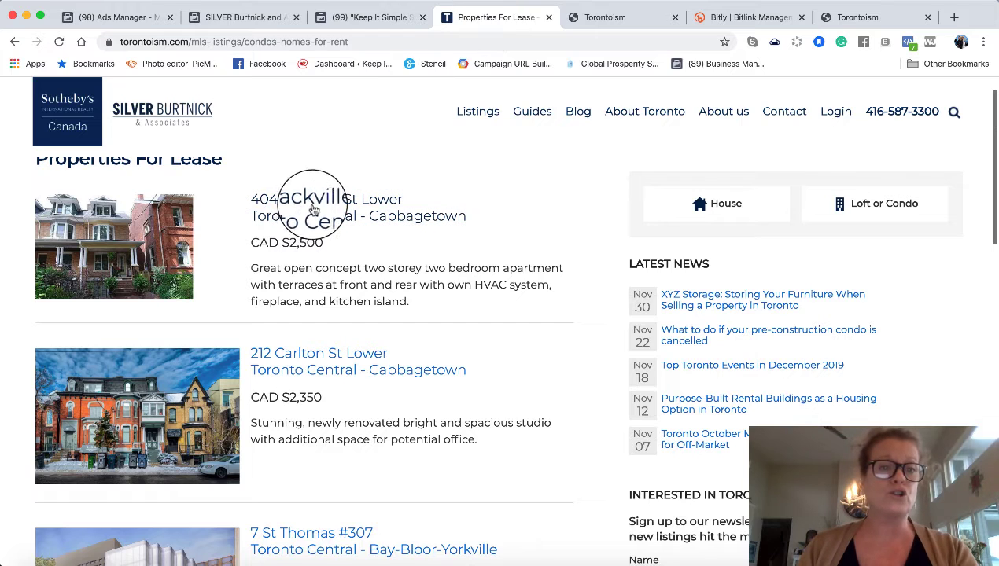
{"action": "left_click", "coordinate": [309, 206]}
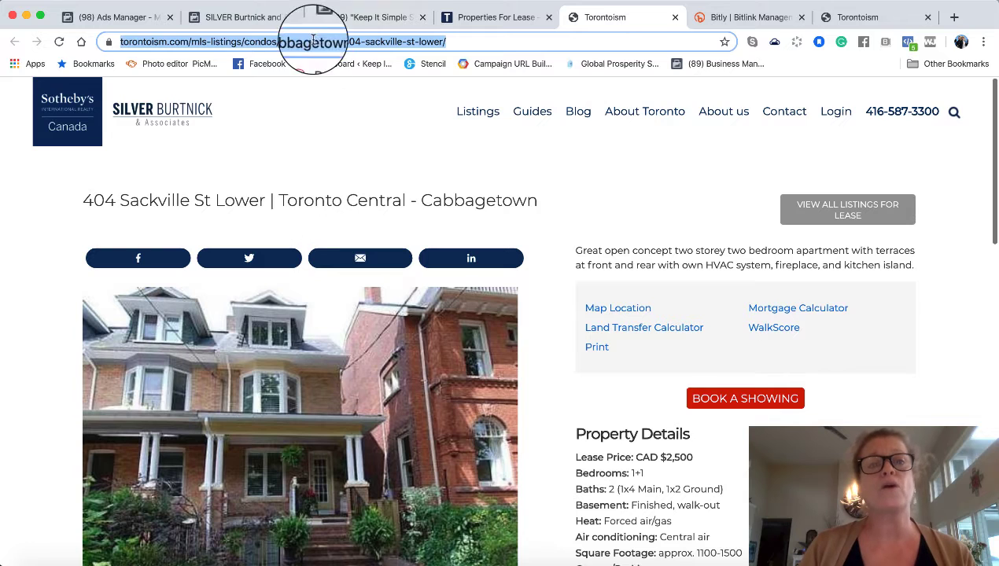
- Bring up the Bitly dashboard showing the bit.ly/LeaseSackville link, then go back to the Facebook draft
{"action": "left_click", "coordinate": [749, 21]}
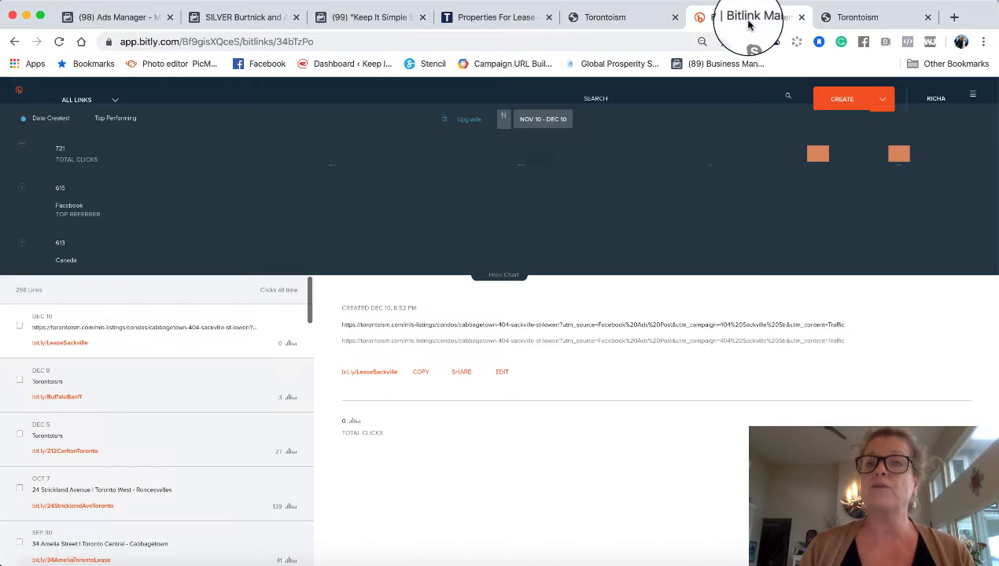
{"action": "left_click", "coordinate": [841, 98]}
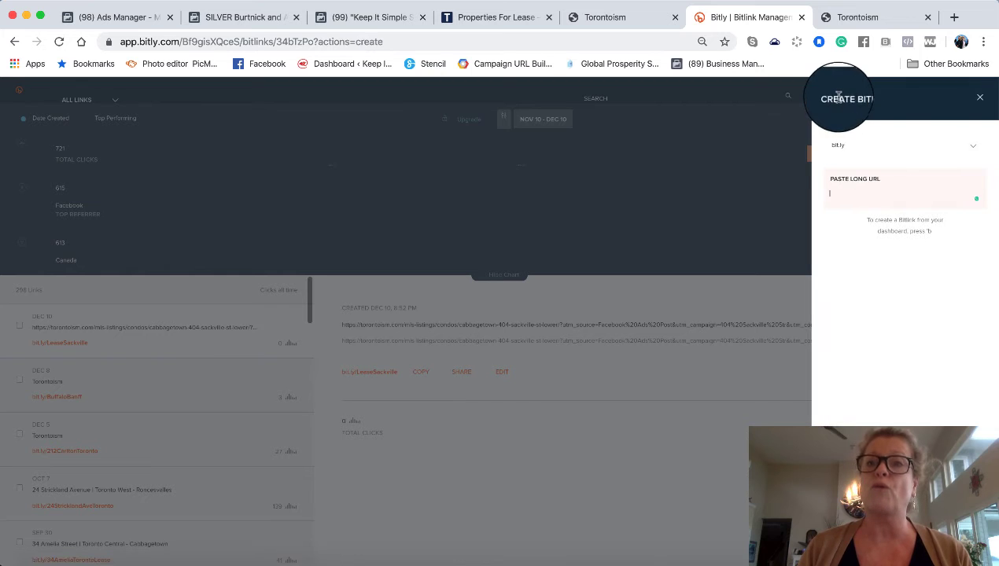
{"action": "left_click", "coordinate": [564, 385]}
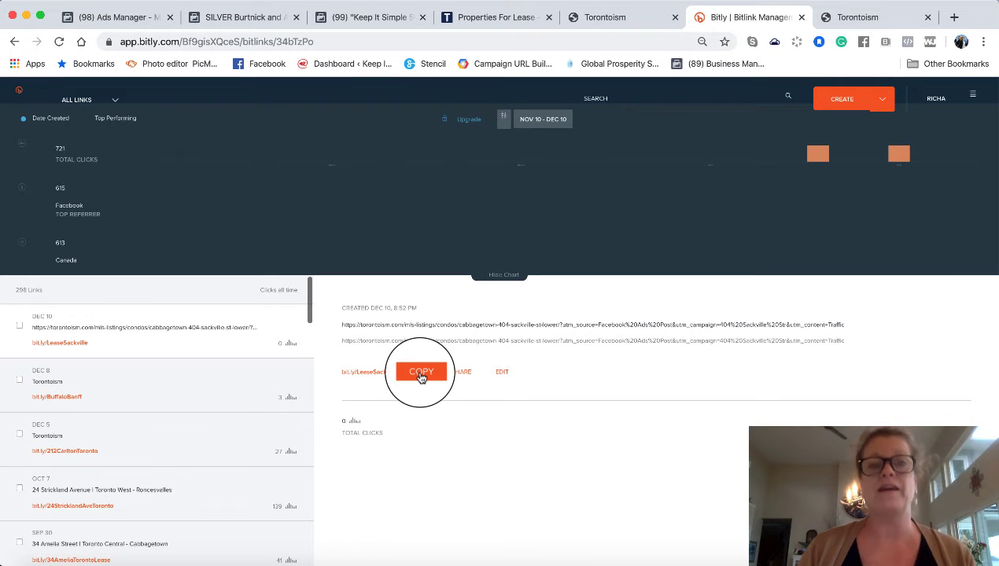
{"action": "left_click", "coordinate": [250, 23]}
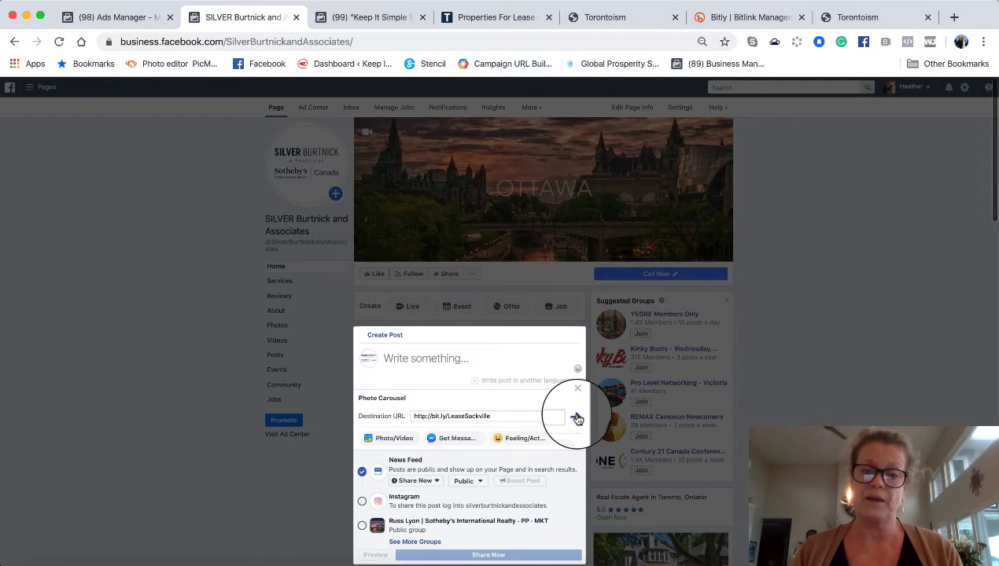
{"action": "left_click", "coordinate": [576, 418]}
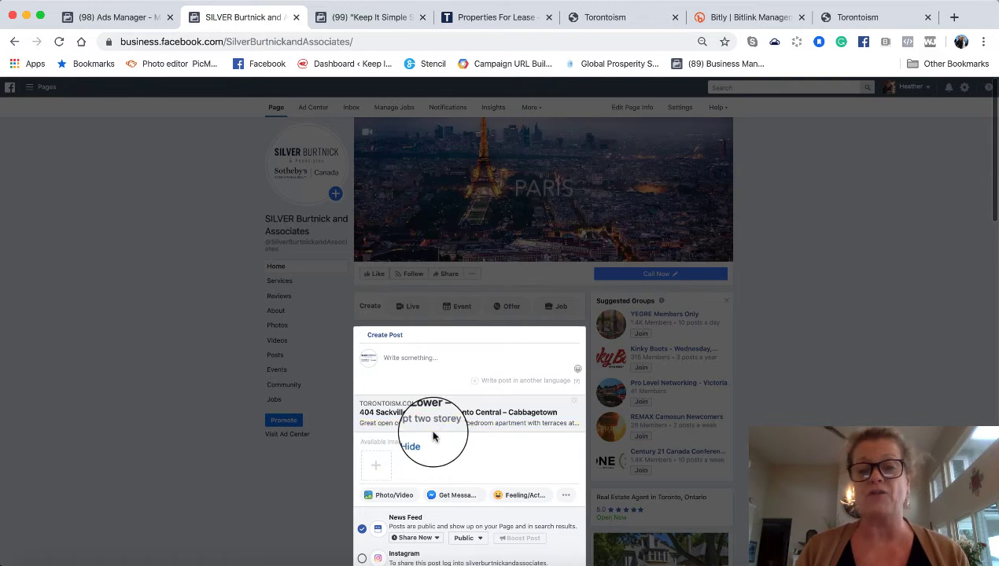
- Upload the four house screenshots, 12.39.41 through 12.40.40, from the Desktop screenshots folder
{"action": "left_click", "coordinate": [375, 472]}
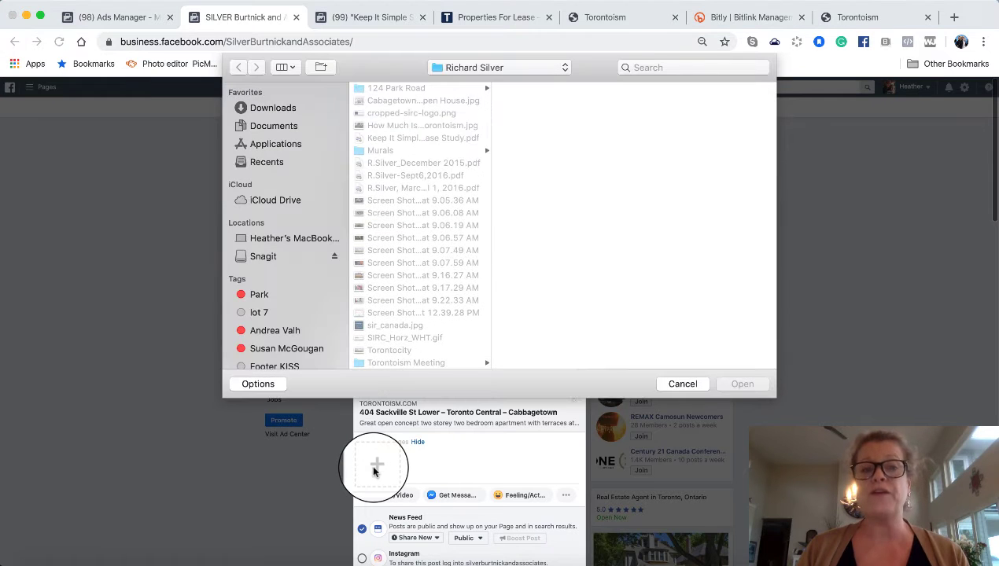
{"action": "left_click", "coordinate": [548, 67]}
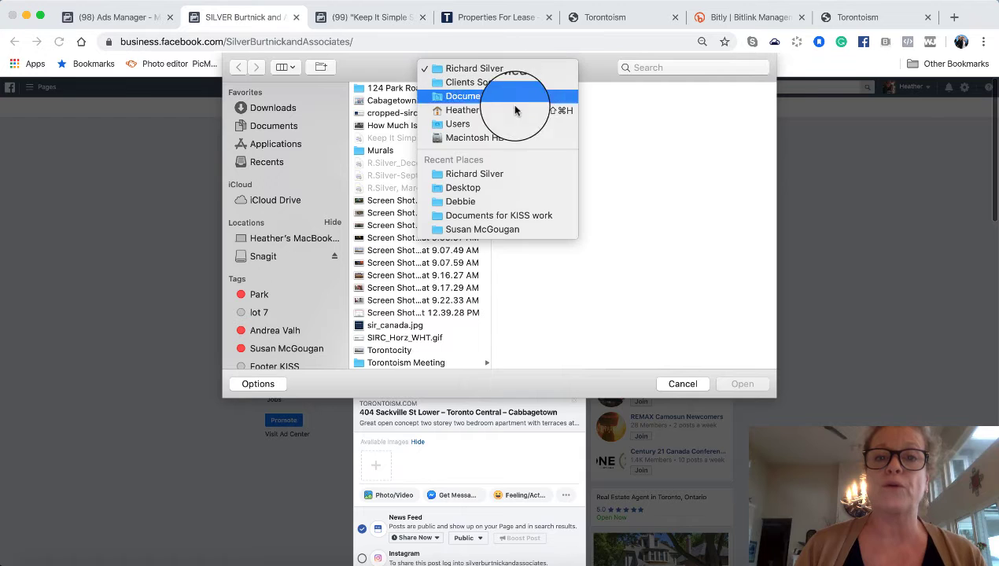
{"action": "left_click", "coordinate": [494, 189]}
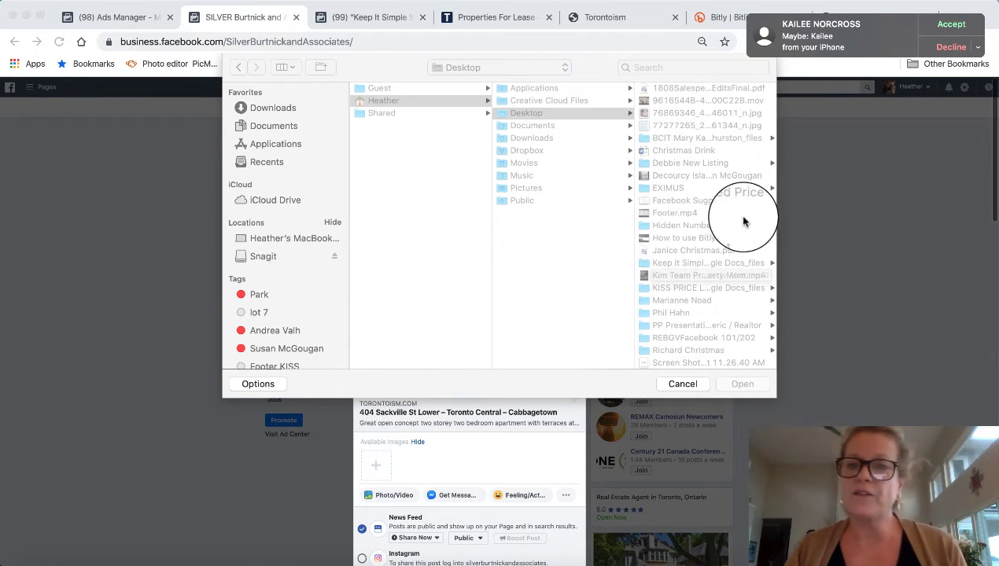
{"action": "scroll", "coordinate": [712, 220], "scroll_direction": "down", "scroll_amount": 5}
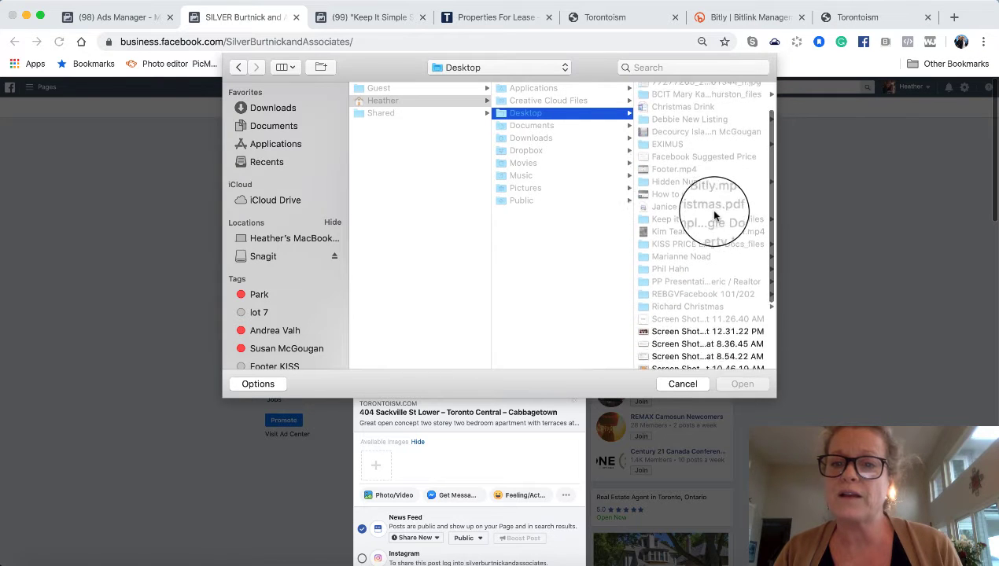
{"action": "left_click", "coordinate": [692, 273]}
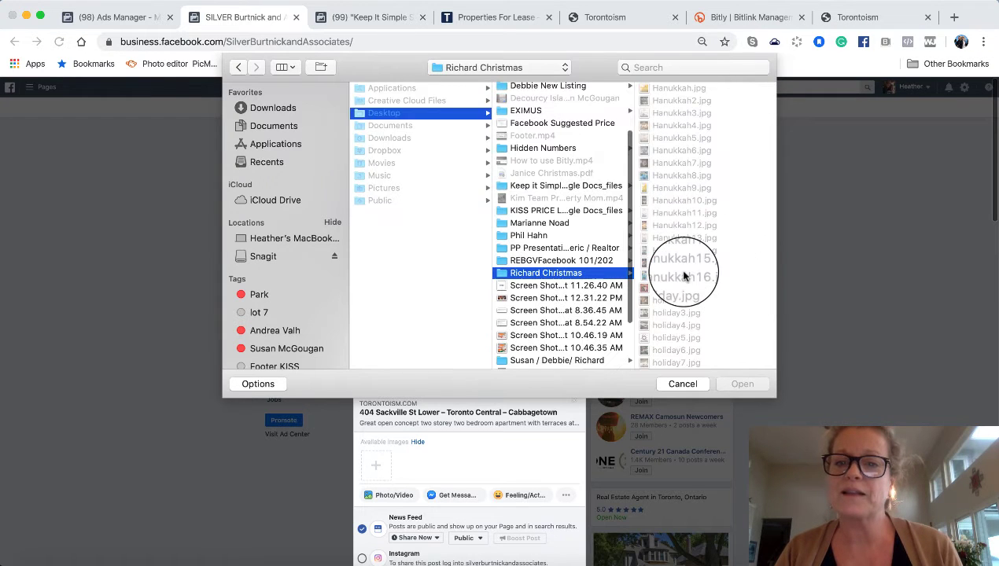
{"action": "scroll", "coordinate": [676, 295], "scroll_direction": "down", "scroll_amount": 10}
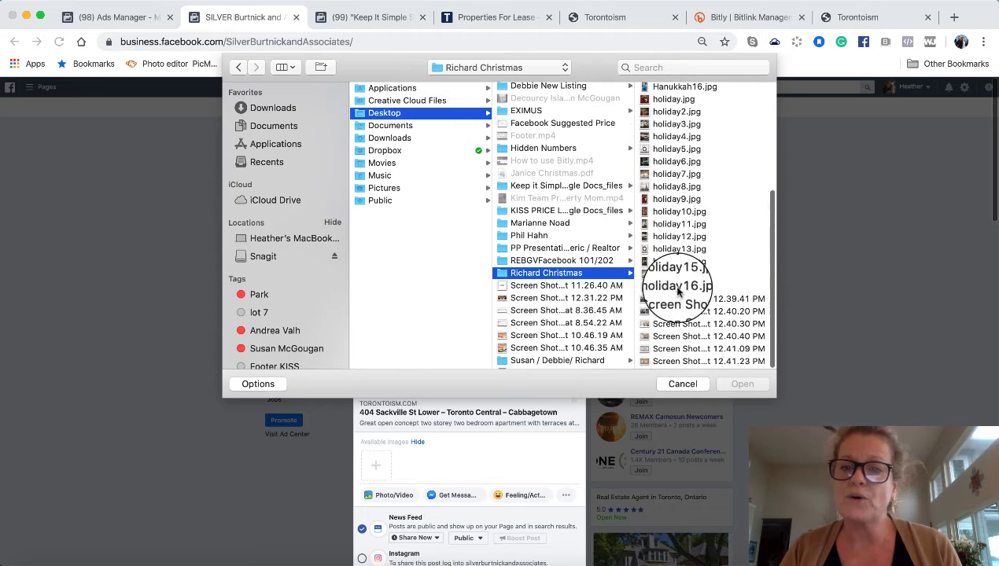
{"action": "left_click", "coordinate": [663, 302]}
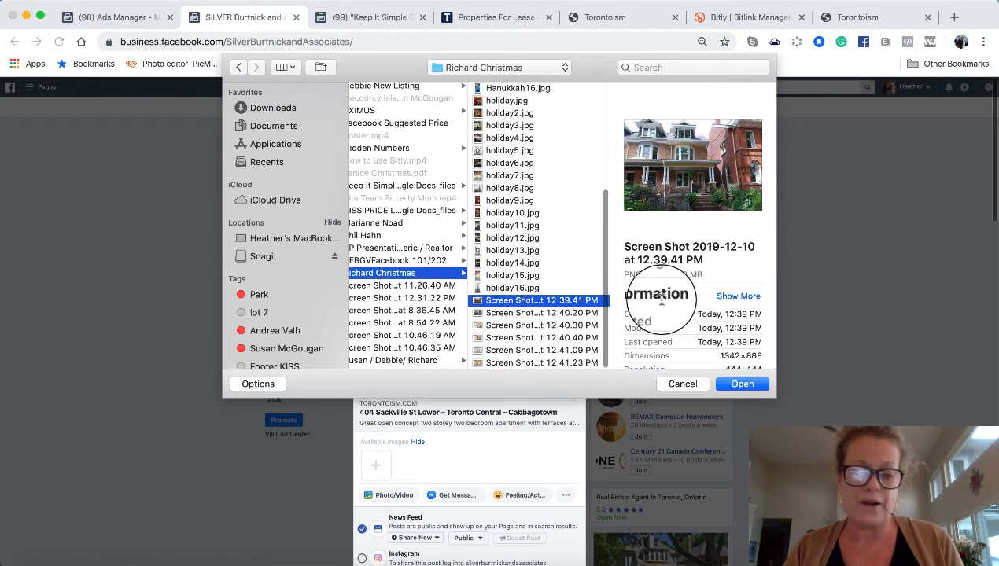
{"action": "left_click", "coordinate": [519, 312], "text": "shift"}
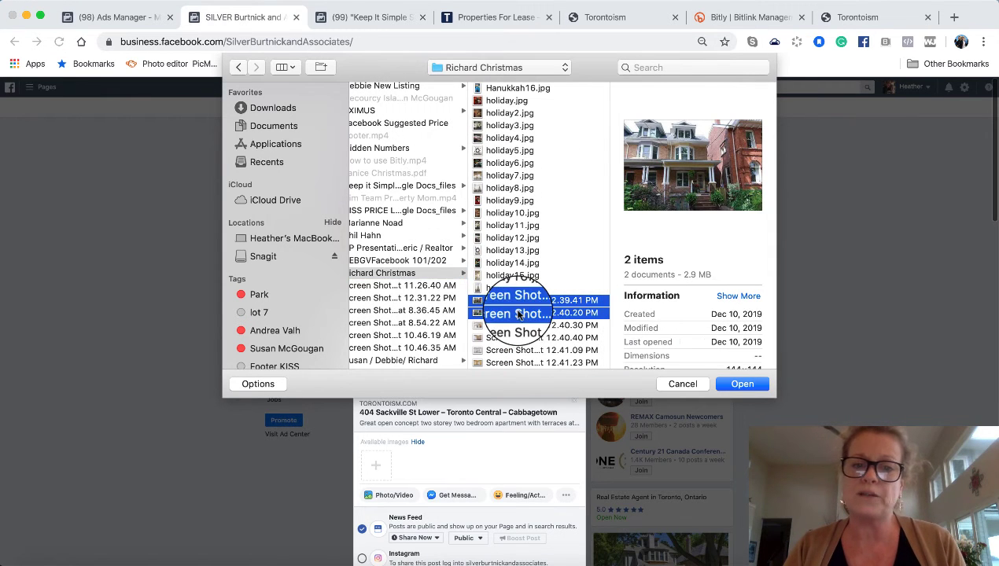
{"action": "left_click", "coordinate": [515, 326], "text": "shift"}
{"action": "left_click", "coordinate": [511, 338], "text": "shift"}
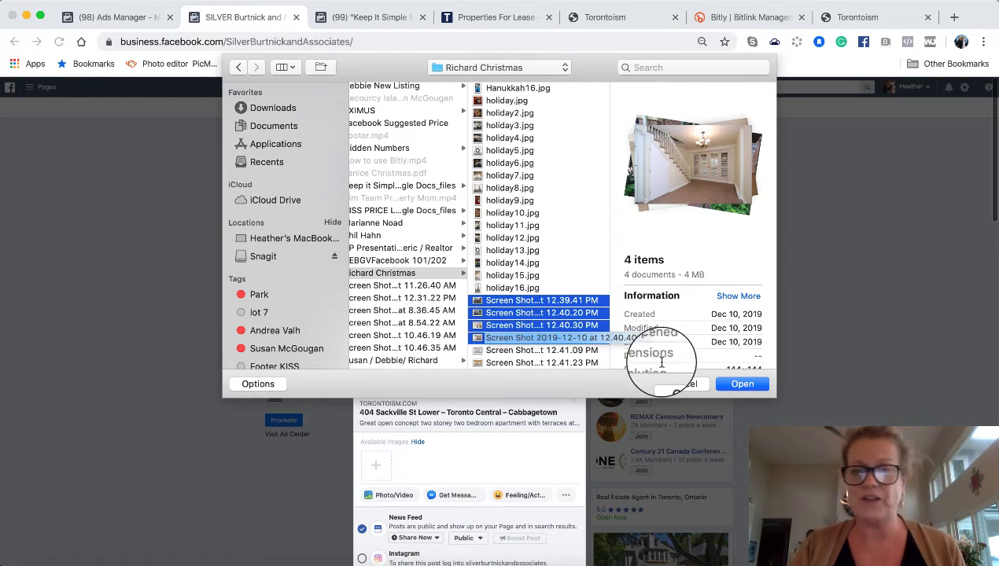
{"action": "left_click", "coordinate": [742, 384]}
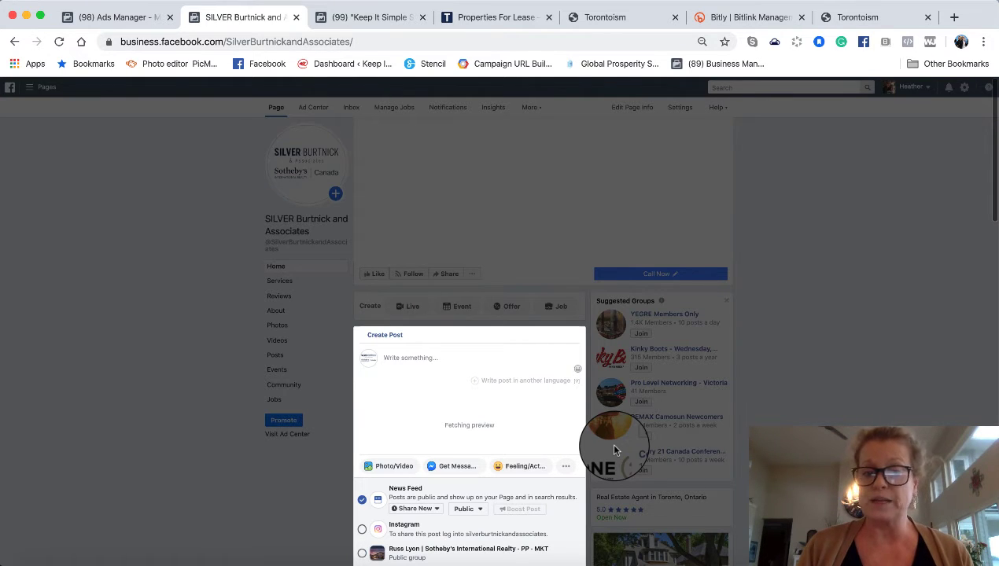
- Add the 12.41.09 and 12.41.23 screenshots to the carousel as two more images
{"action": "scroll", "coordinate": [614, 450], "scroll_direction": "down", "scroll_amount": 1}
{"action": "scroll", "coordinate": [614, 450], "scroll_direction": "down", "scroll_amount": 4}
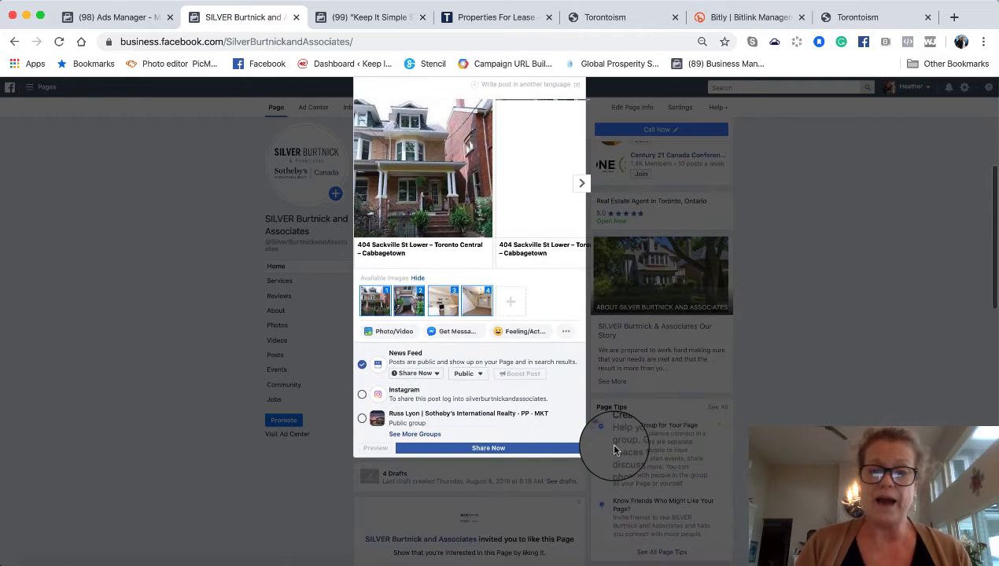
{"action": "left_click", "coordinate": [508, 308]}
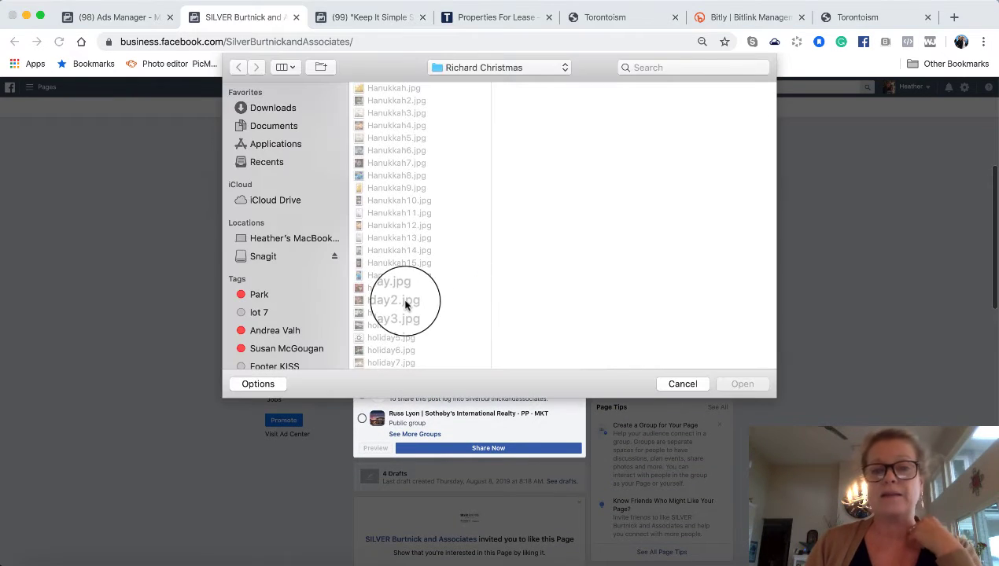
{"action": "scroll", "coordinate": [405, 305], "scroll_direction": "down", "scroll_amount": 3}
{"action": "scroll", "coordinate": [401, 303], "scroll_direction": "down", "scroll_amount": 2}
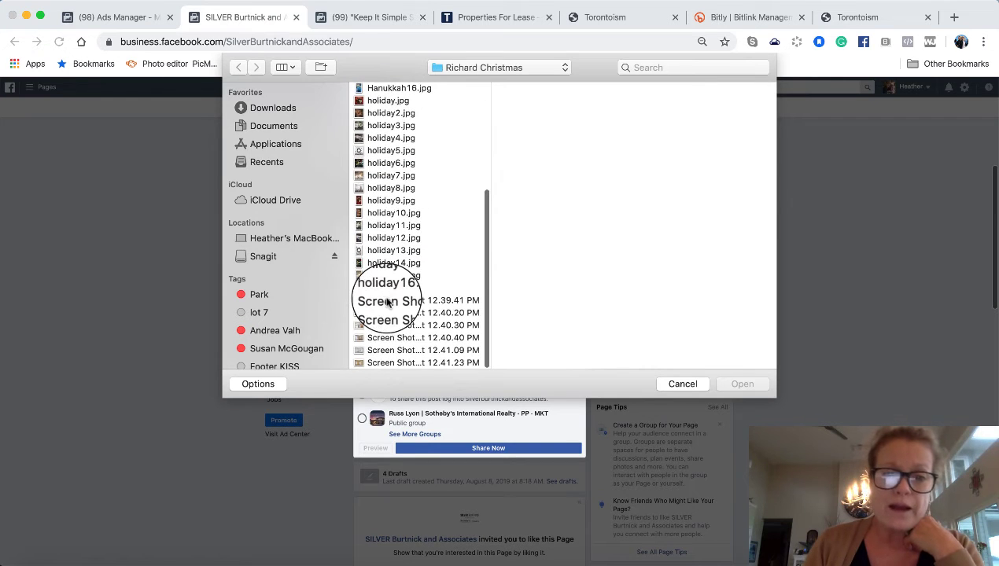
{"action": "left_click", "coordinate": [385, 303]}
{"action": "left_click", "coordinate": [382, 313]}
{"action": "left_click", "coordinate": [380, 325]}
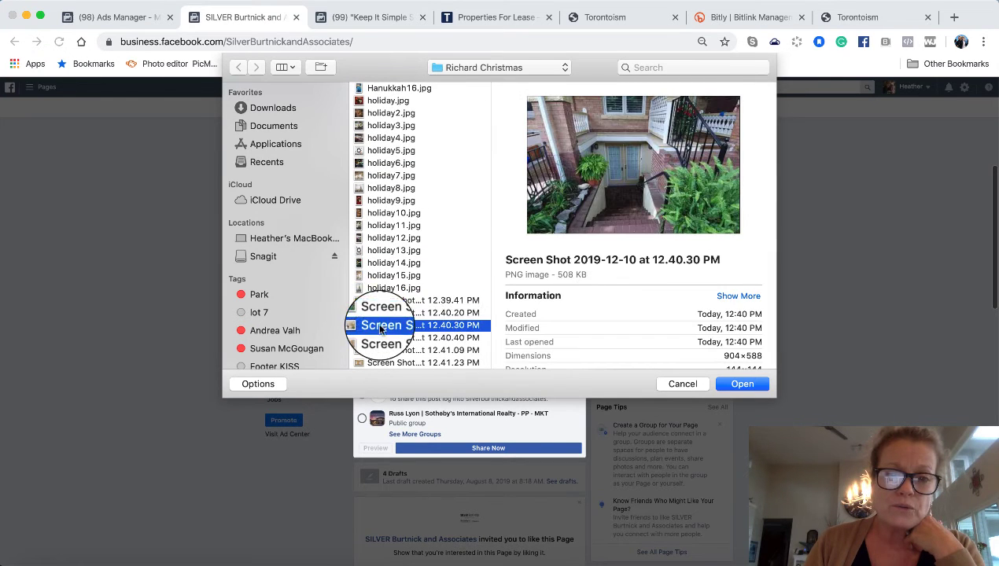
{"action": "left_click", "coordinate": [380, 338]}
{"action": "left_click", "coordinate": [383, 350]}
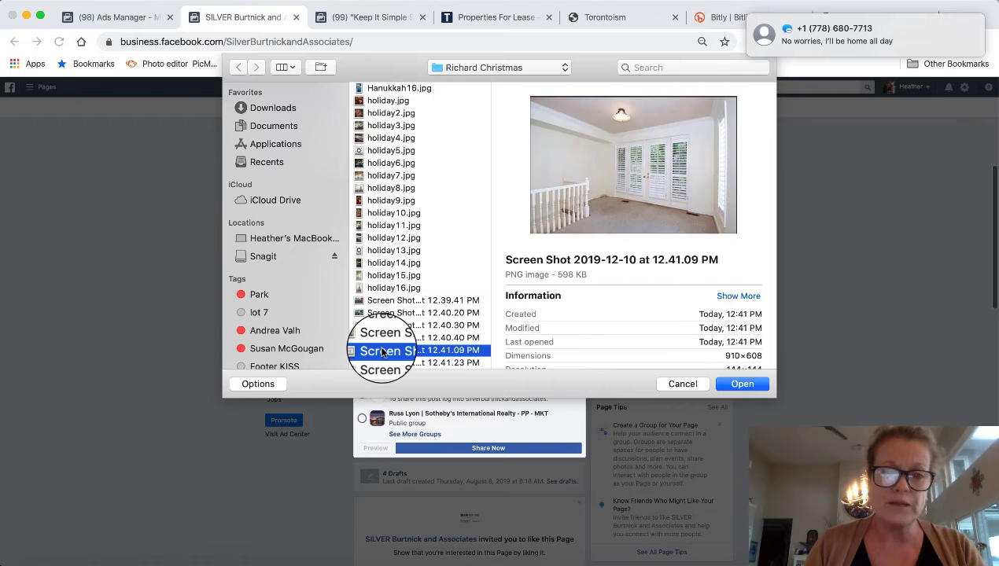
{"action": "left_click", "coordinate": [383, 362], "text": "shift"}
{"action": "left_click", "coordinate": [743, 386]}
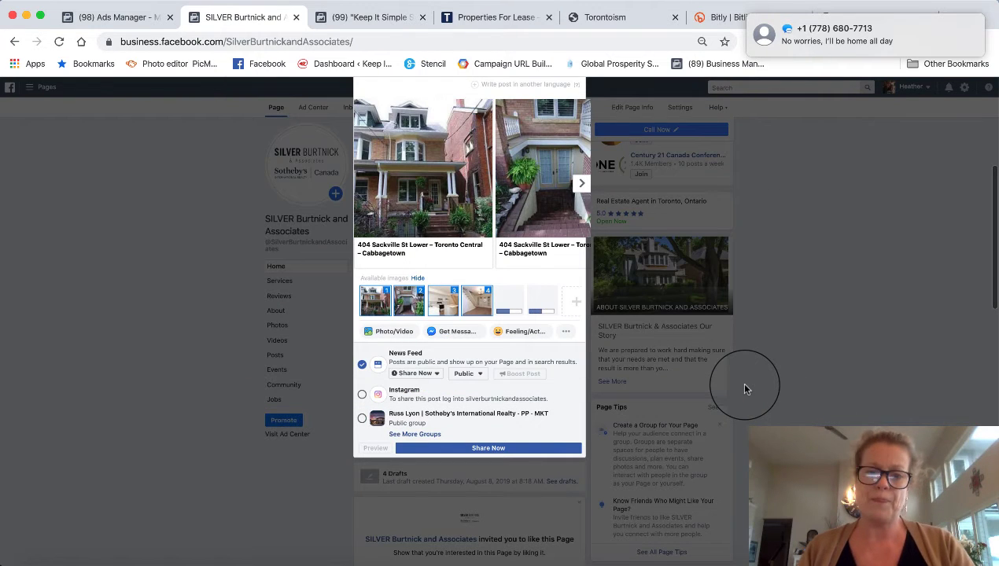
- Step forward through the carousel cards to the yellow bedroom card
{"action": "scroll", "coordinate": [539, 211], "scroll_direction": "up", "scroll_amount": 4}
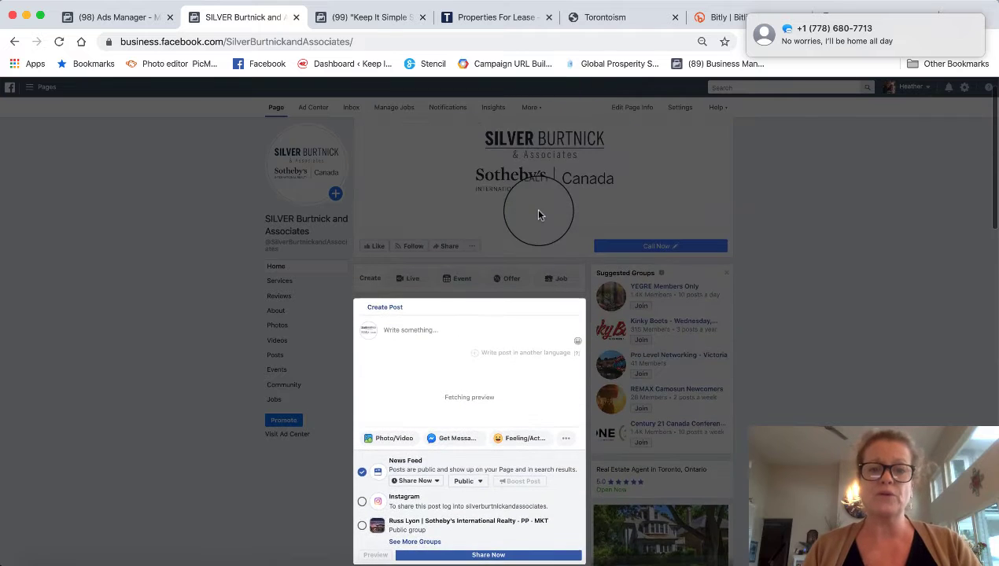
{"action": "scroll", "coordinate": [539, 211], "scroll_direction": "down", "scroll_amount": 2}
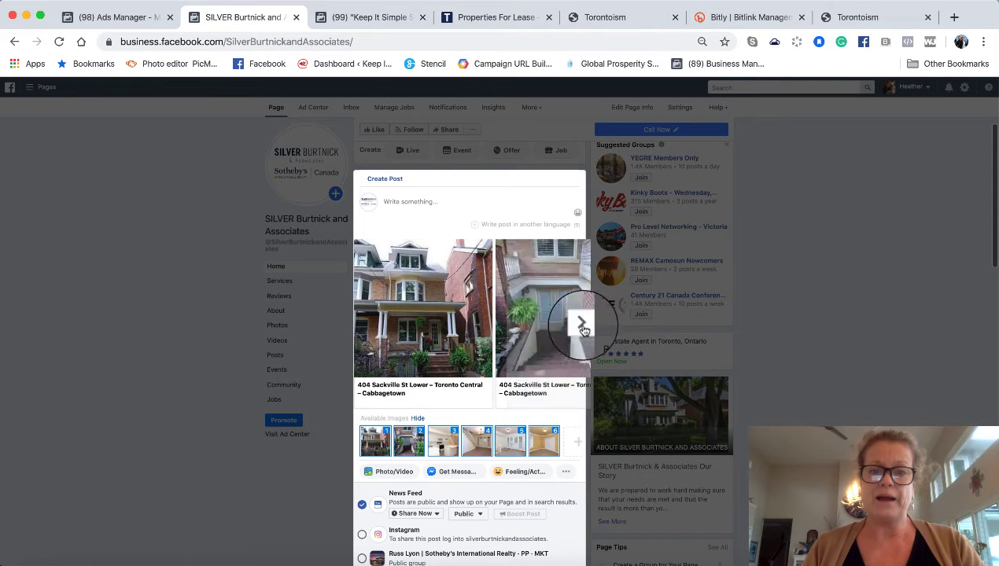
{"action": "left_click", "coordinate": [581, 324]}
{"action": "left_click", "coordinate": [581, 324]}
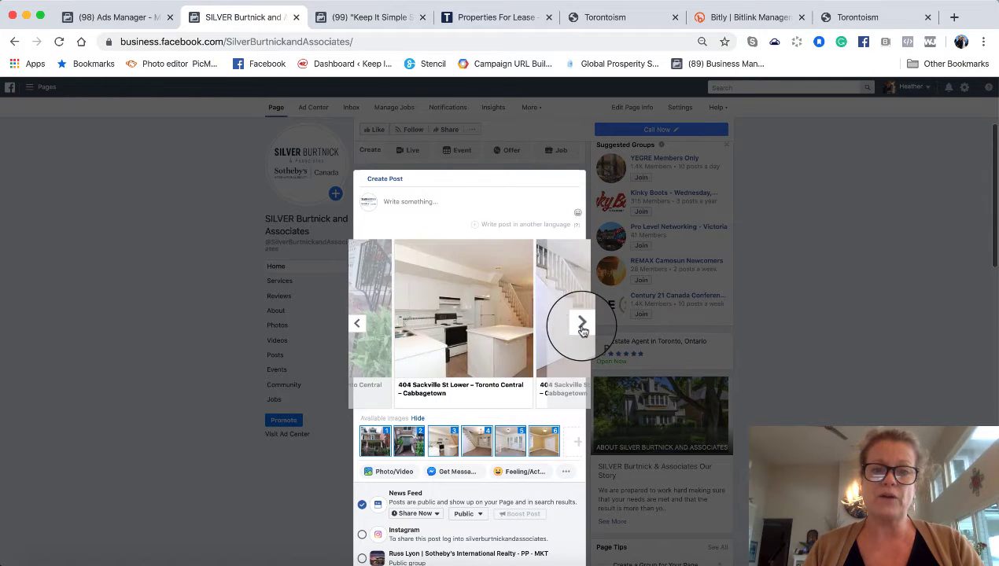
{"action": "left_click", "coordinate": [581, 324]}
{"action": "left_click", "coordinate": [582, 324]}
{"action": "left_click", "coordinate": [581, 324]}
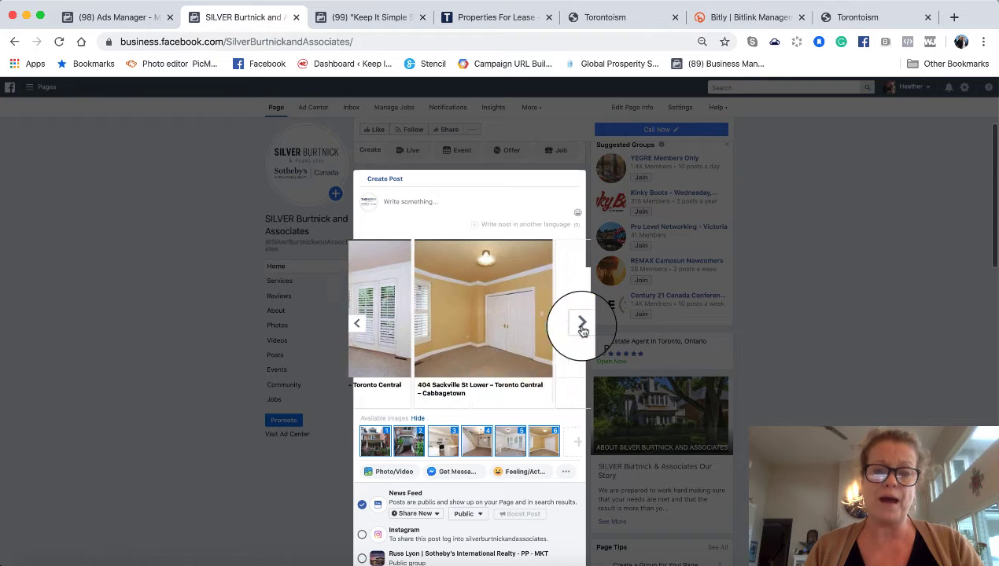
- Drag a thumbnail in Available Images to reorder, and step back to the staircase card
{"action": "scroll", "coordinate": [479, 393], "scroll_direction": "down", "scroll_amount": 3}
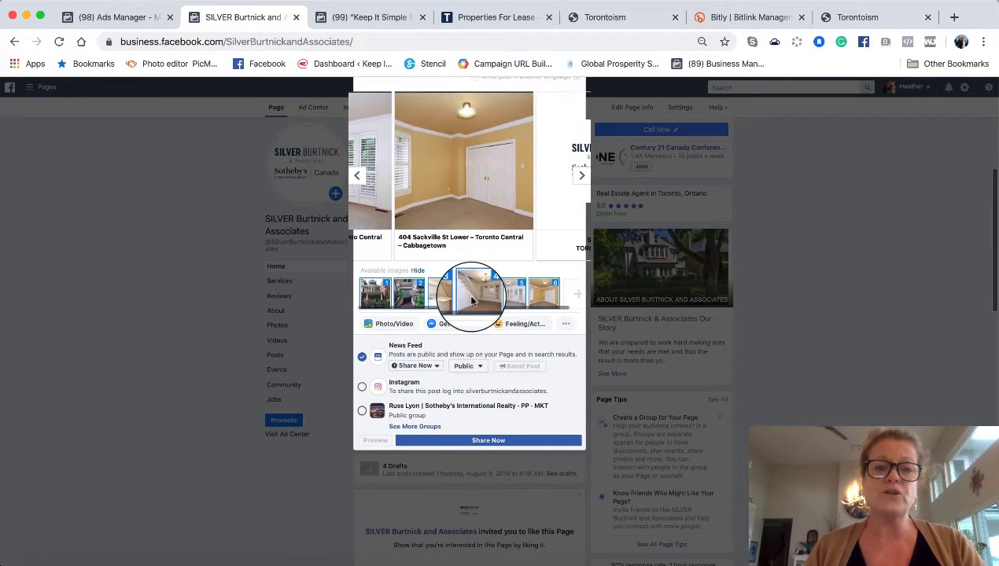
{"action": "mouse_move", "coordinate": [469, 296]}
{"action": "left_mouse_down"}
{"action": "mouse_move", "coordinate": [414, 293]}
{"action": "mouse_move", "coordinate": [469, 298]}
{"action": "mouse_move", "coordinate": [478, 289]}
{"action": "left_mouse_up"}
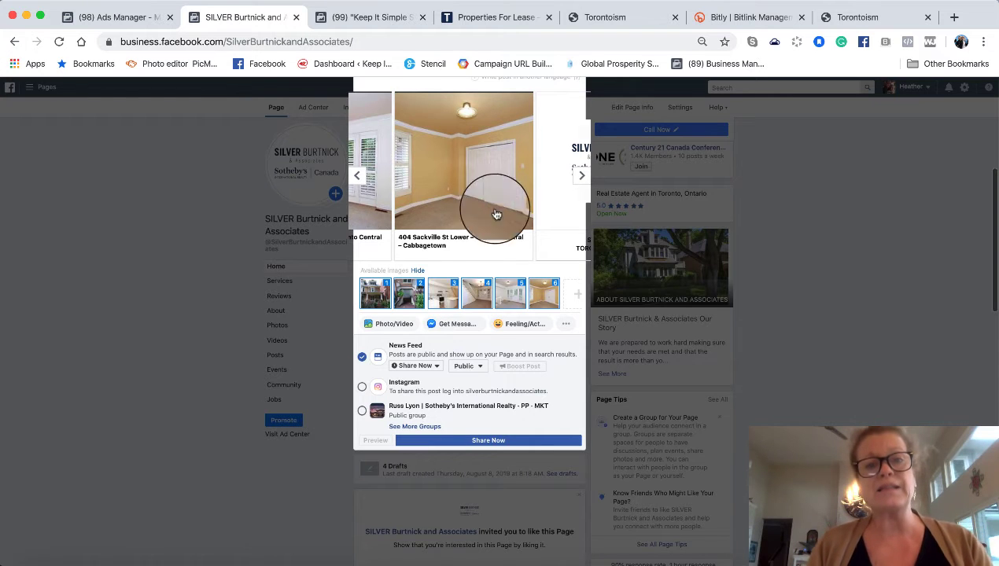
{"action": "scroll", "coordinate": [496, 192], "scroll_direction": "up", "scroll_amount": 2}
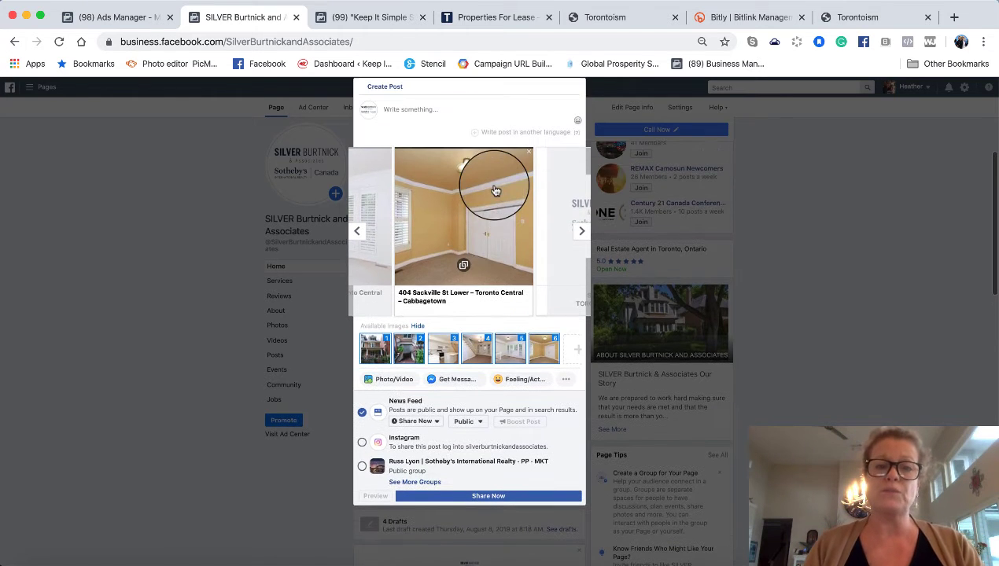
{"action": "left_click", "coordinate": [356, 233]}
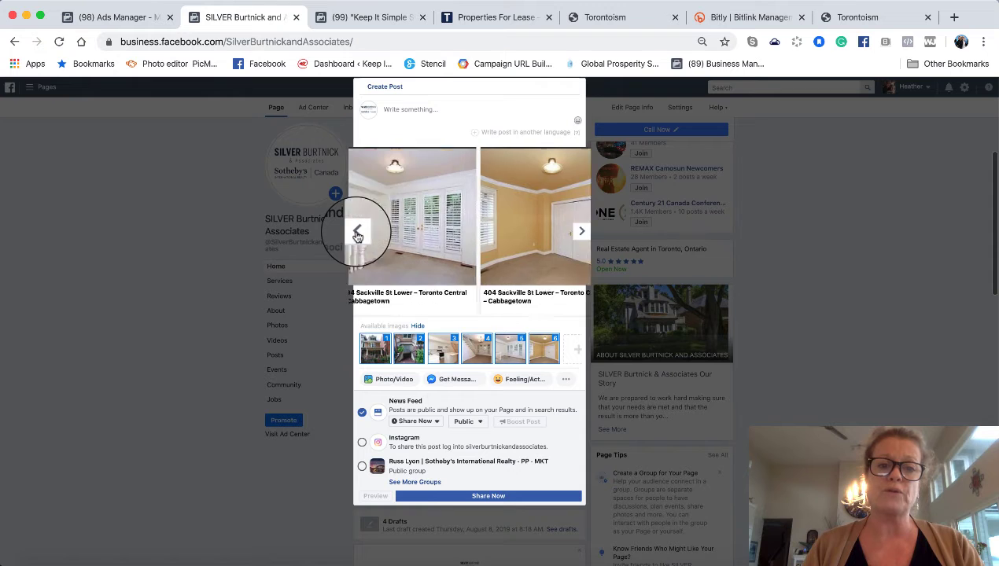
{"action": "left_click", "coordinate": [356, 233]}
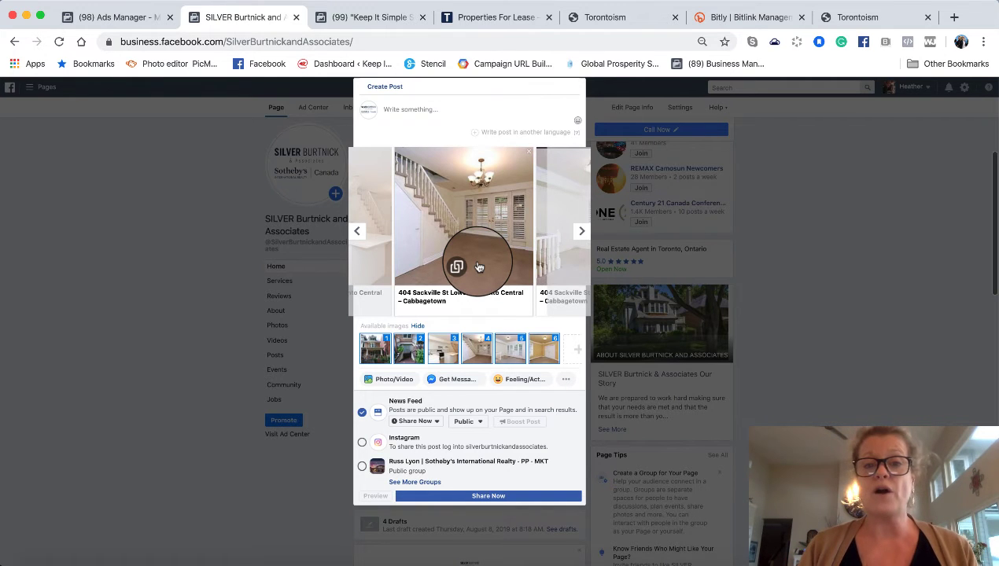
- Go back to the first brick house-front card and glance at the Torontoism lease listings
{"action": "left_click", "coordinate": [357, 230]}
{"action": "left_click", "coordinate": [364, 233]}
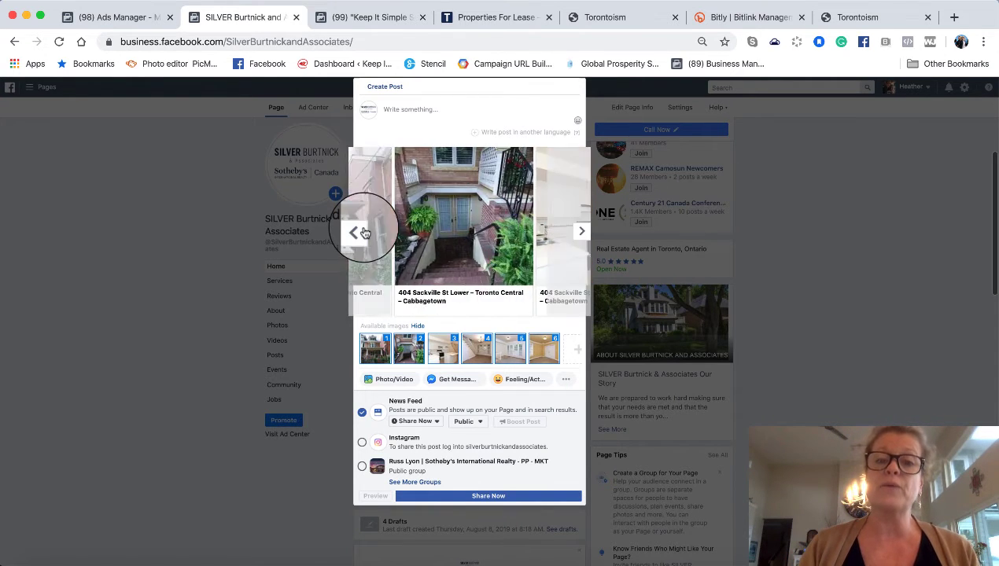
{"action": "left_click", "coordinate": [364, 233]}
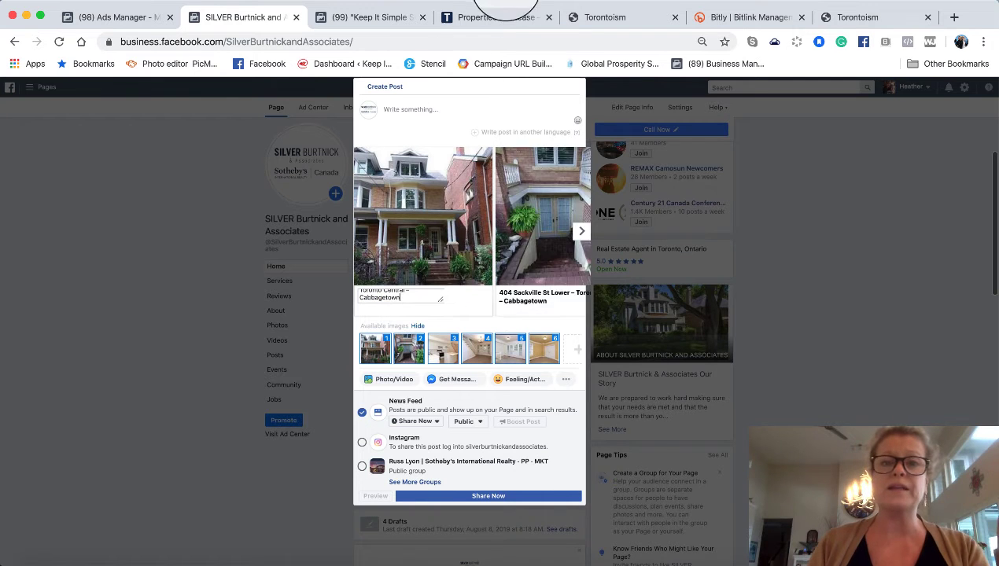
{"action": "left_click", "coordinate": [496, 17]}
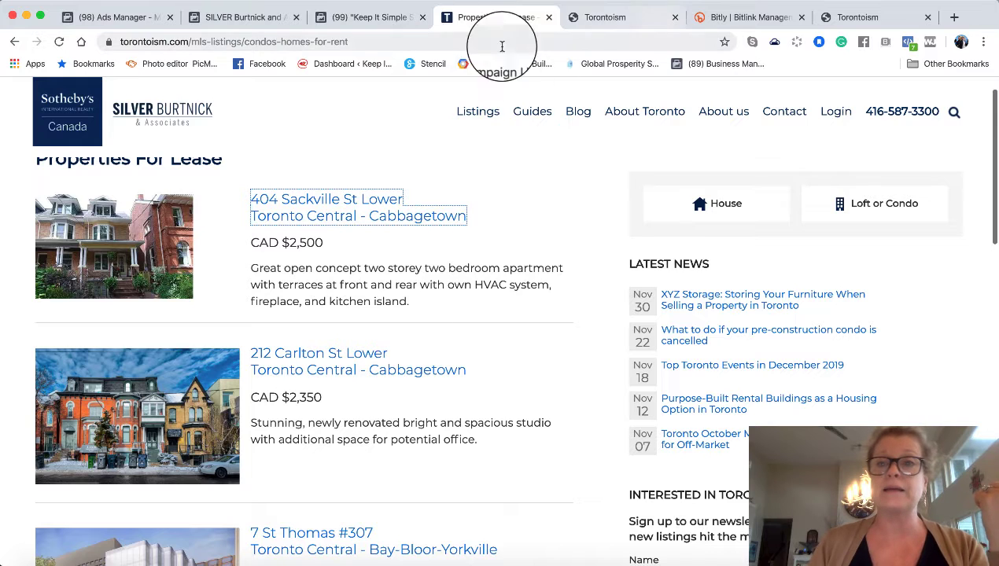
{"action": "left_click", "coordinate": [230, 17]}
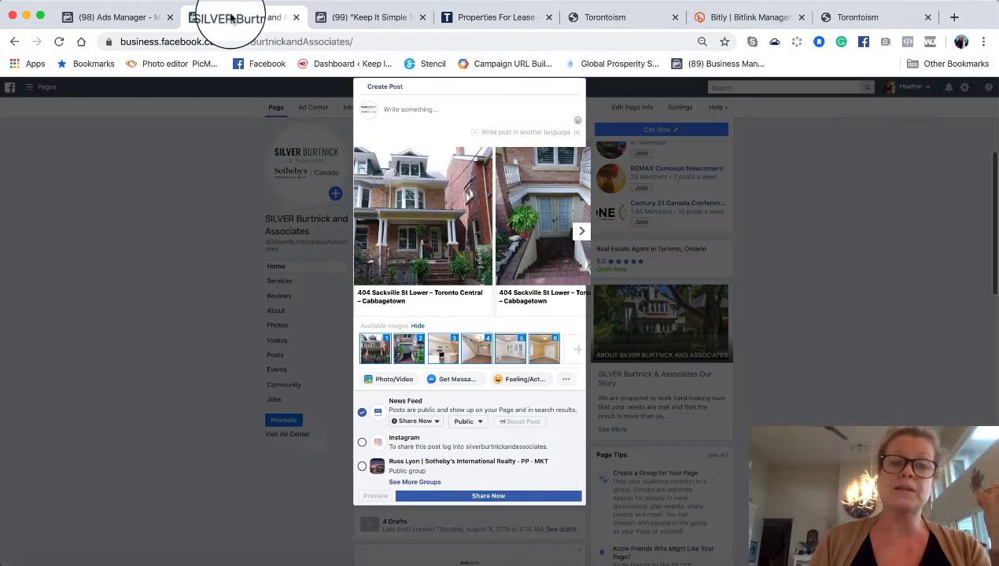
- Append $2500 to the first card's headline and erase the doorway card's headline
{"action": "left_click", "coordinate": [410, 297]}
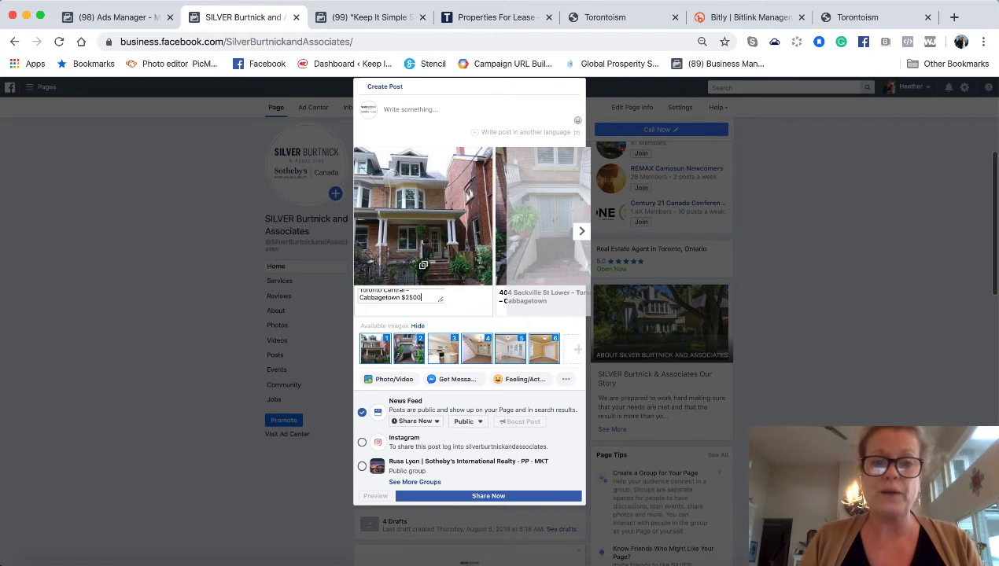
{"action": "type", "text": "$2500"}
{"action": "left_click", "coordinate": [581, 230]}
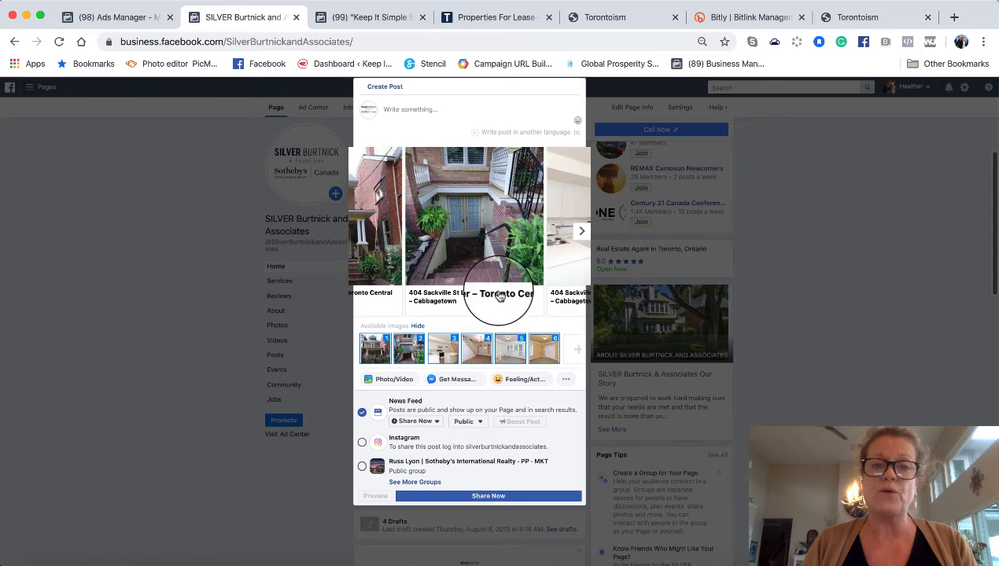
{"action": "left_click", "coordinate": [459, 295]}
{"action": "key", "text": "BackSpace"}
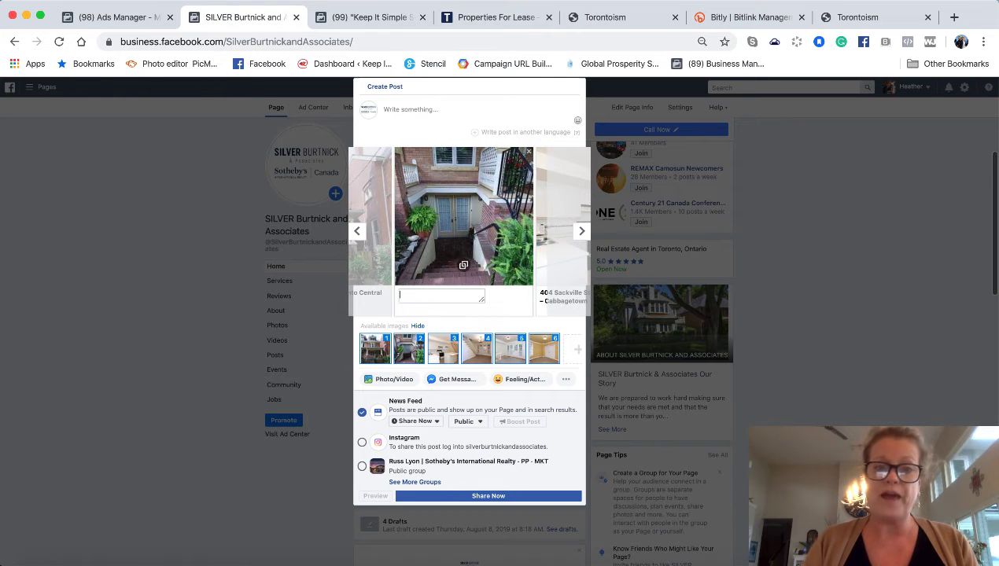
{"action": "left_click", "coordinate": [495, 16]}
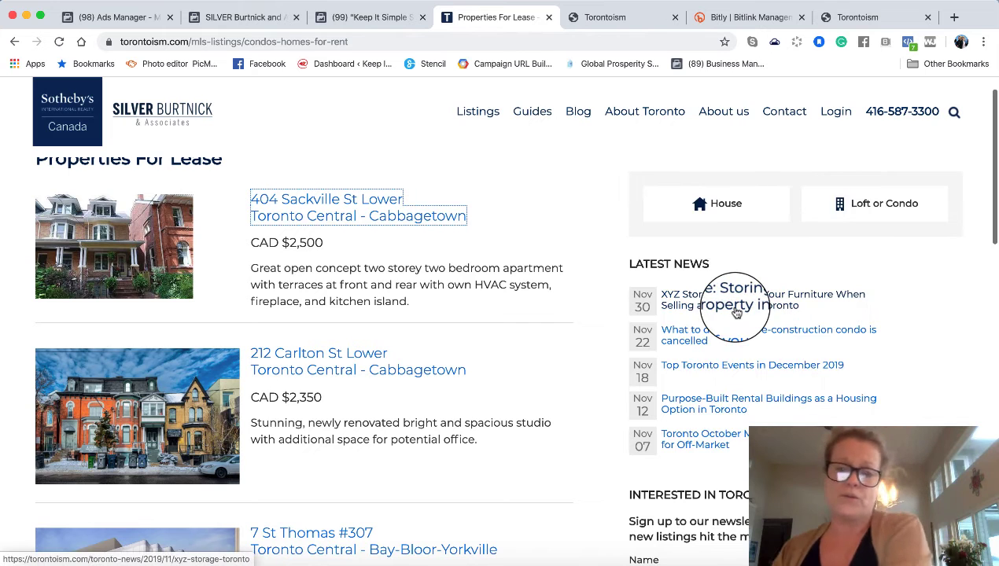
- Copy the description line 'Great open concept two storey two bedroom apartment' from the listing page
{"action": "left_click", "coordinate": [695, 4]}
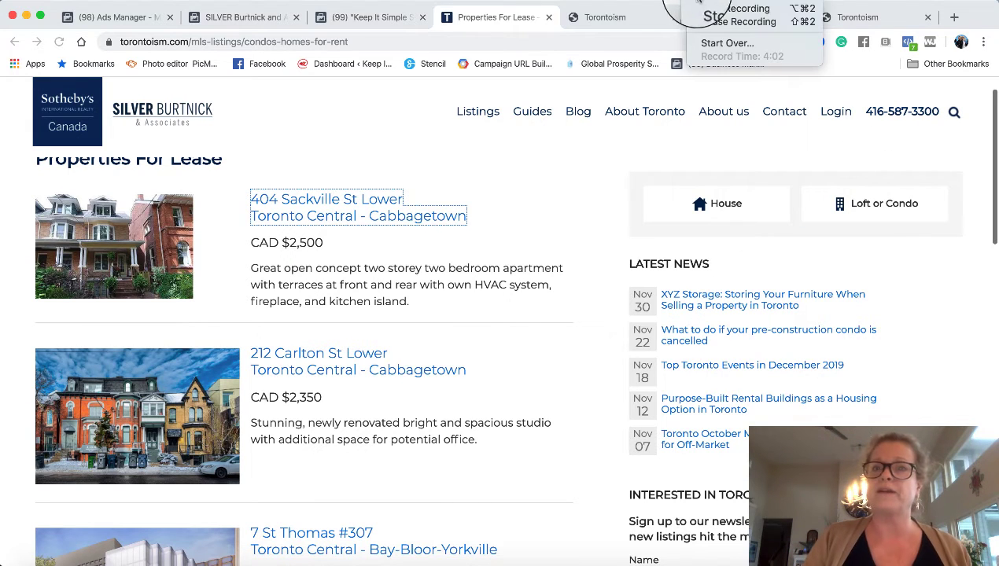
{"action": "left_click", "coordinate": [716, 23]}
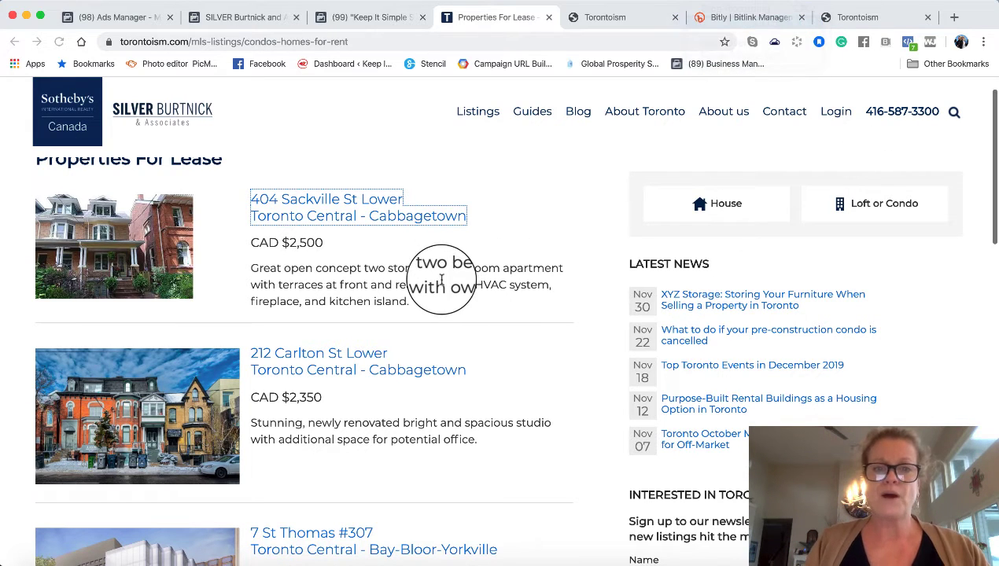
{"action": "left_click", "coordinate": [502, 266]}
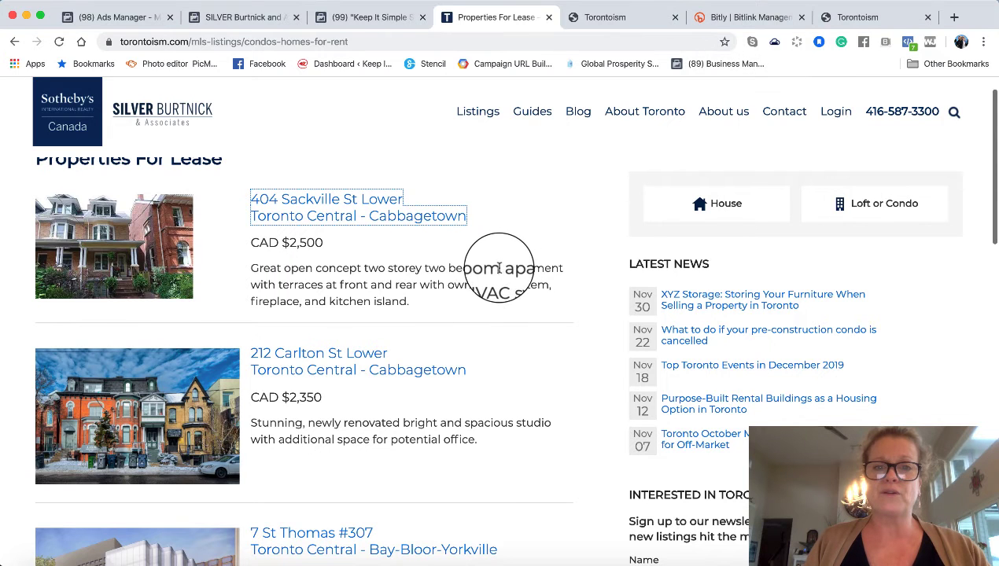
{"action": "left_click_drag", "start_coordinate": [499, 268], "coordinate": [239, 259]}
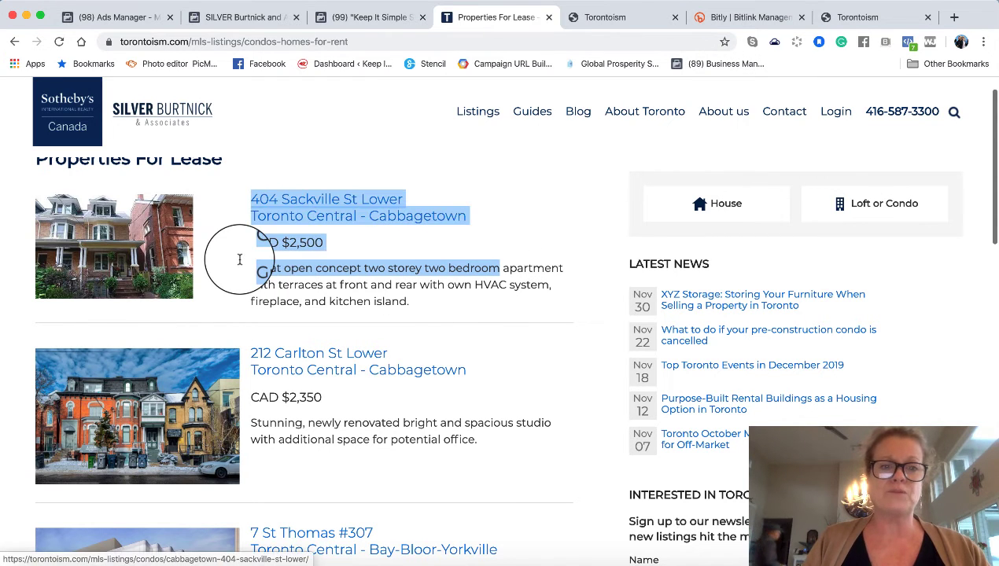
{"action": "left_click", "coordinate": [242, 271]}
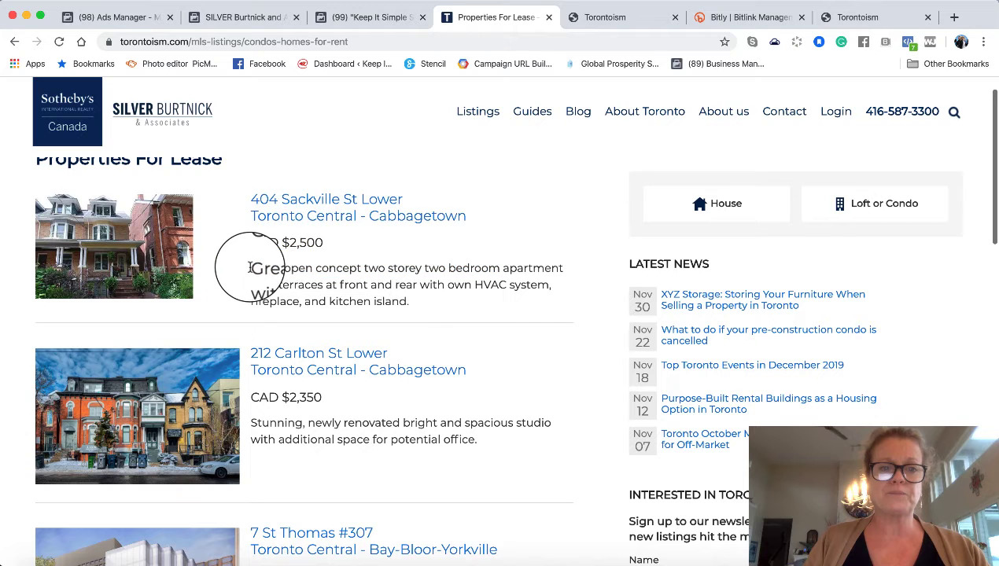
{"action": "left_click_drag", "start_coordinate": [249, 269], "coordinate": [557, 261]}
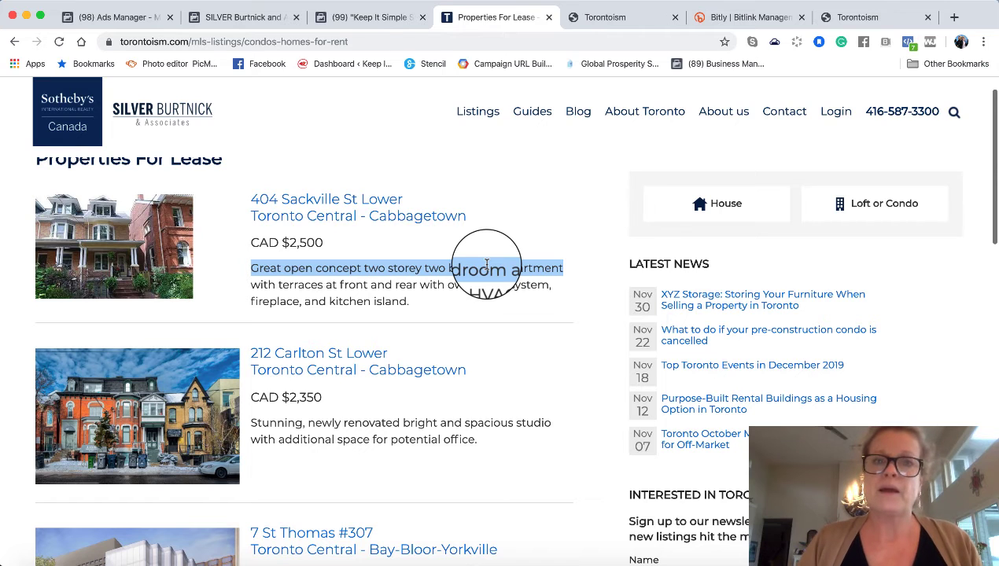
{"action": "left_click", "coordinate": [221, 16]}
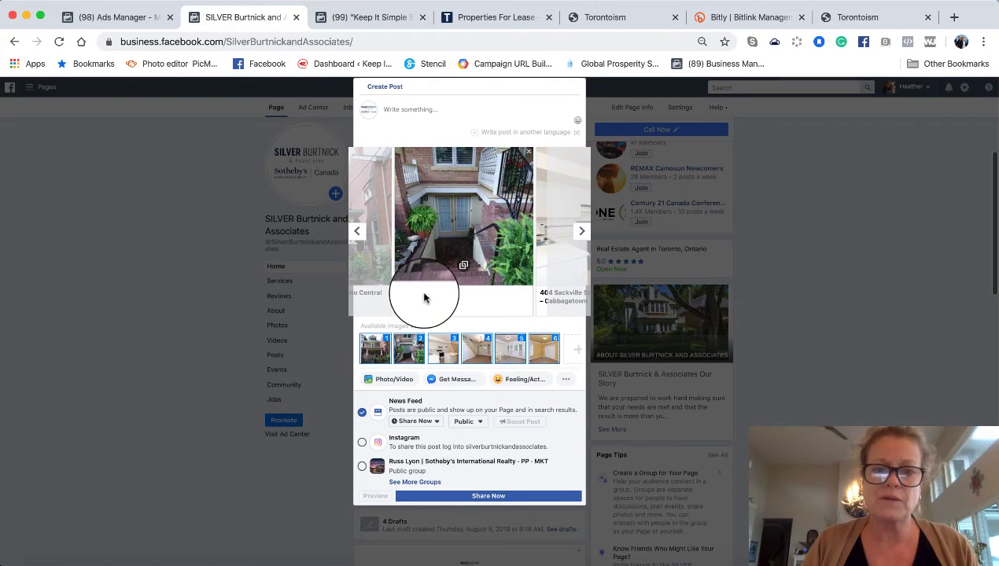
- Change the kitchen card headline to 'Great open concept two storey two bedroom apartment'
{"action": "left_click", "coordinate": [579, 231]}
{"action": "left_click", "coordinate": [424, 291]}
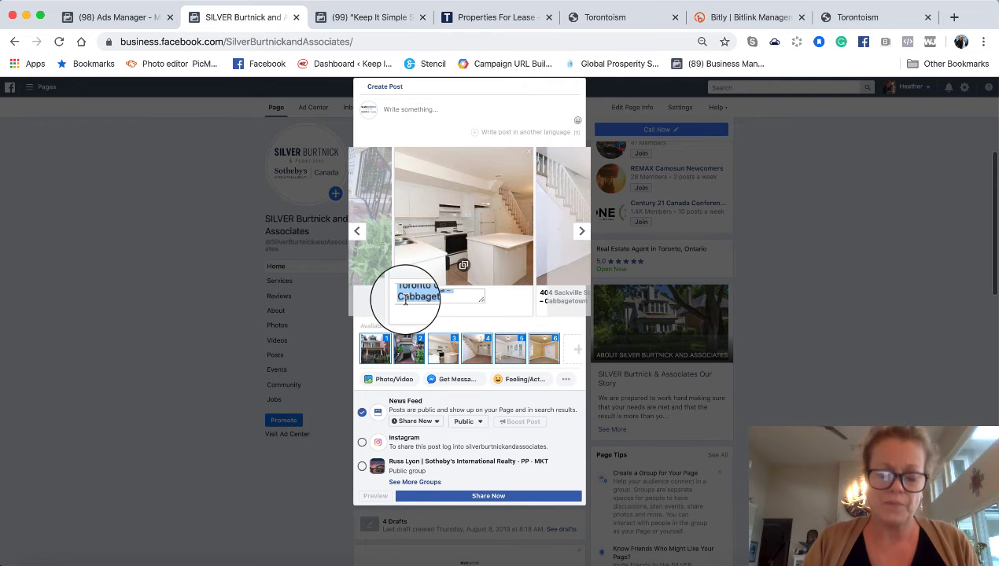
{"action": "left_click", "coordinate": [581, 229]}
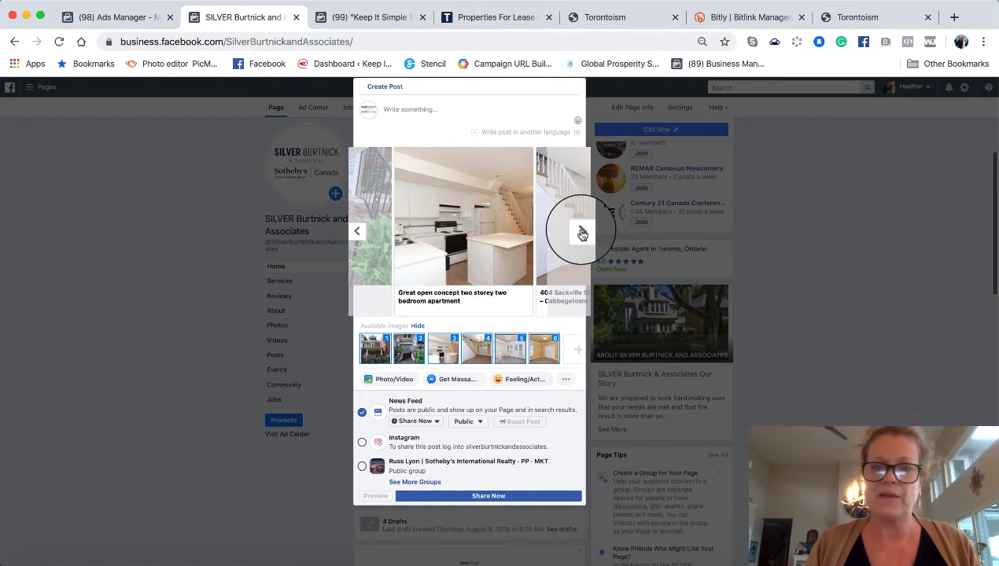
- Place the cursor in the post's 'Write something...' message box
{"action": "scroll", "coordinate": [515, 261], "scroll_direction": "up", "scroll_amount": 5}
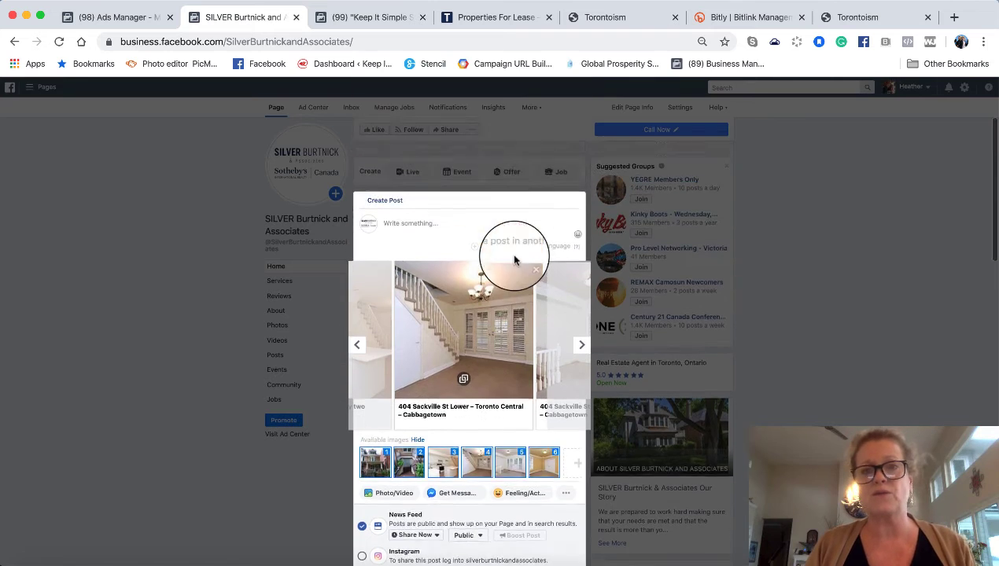
{"action": "scroll", "coordinate": [512, 259], "scroll_direction": "down", "scroll_amount": 2}
{"action": "left_click", "coordinate": [391, 248]}
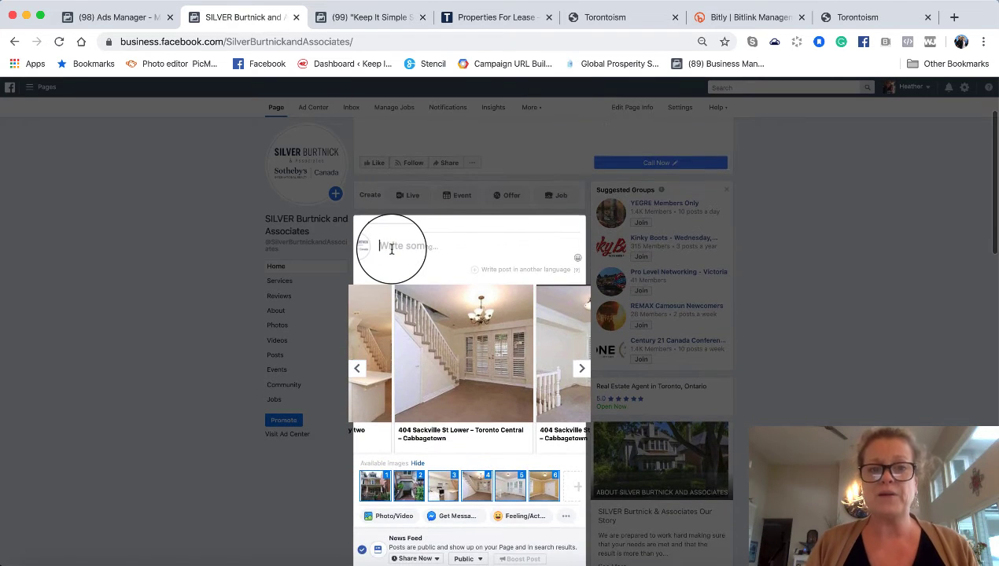
{"action": "left_click", "coordinate": [476, 17]}
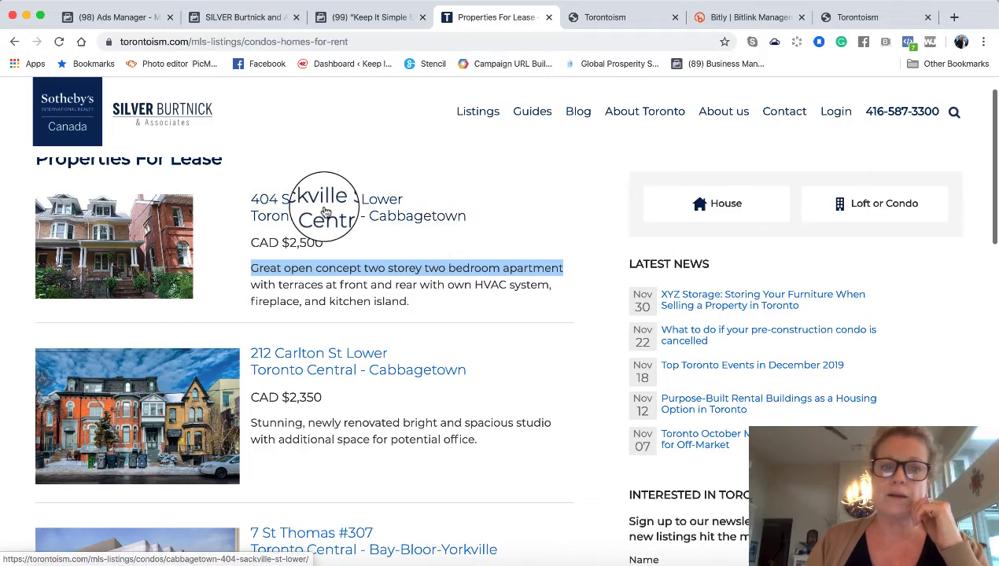
{"action": "left_click", "coordinate": [321, 210]}
{"action": "scroll", "coordinate": [473, 233], "scroll_direction": "down", "scroll_amount": 10}
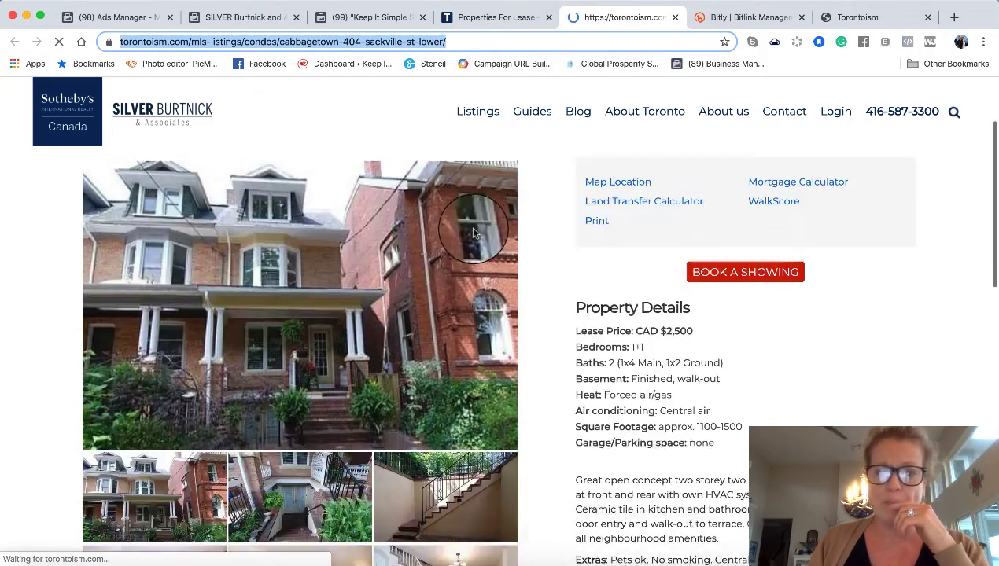
{"action": "scroll", "coordinate": [473, 233], "scroll_direction": "up", "scroll_amount": 1}
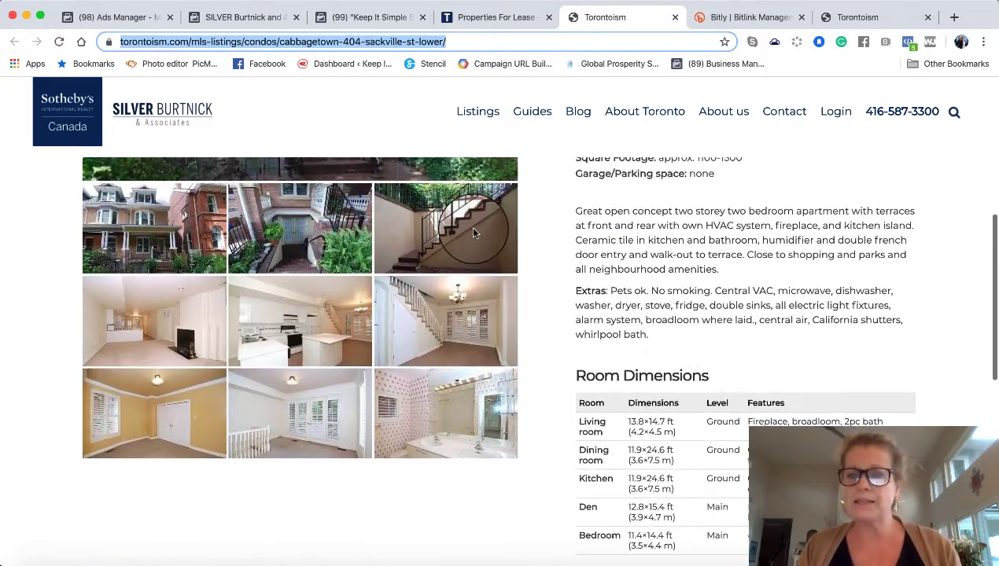
- Select the listing's description paragraph and return to the Facebook post
{"action": "left_click", "coordinate": [717, 270]}
{"action": "left_click_drag", "start_coordinate": [717, 270], "coordinate": [576, 209]}
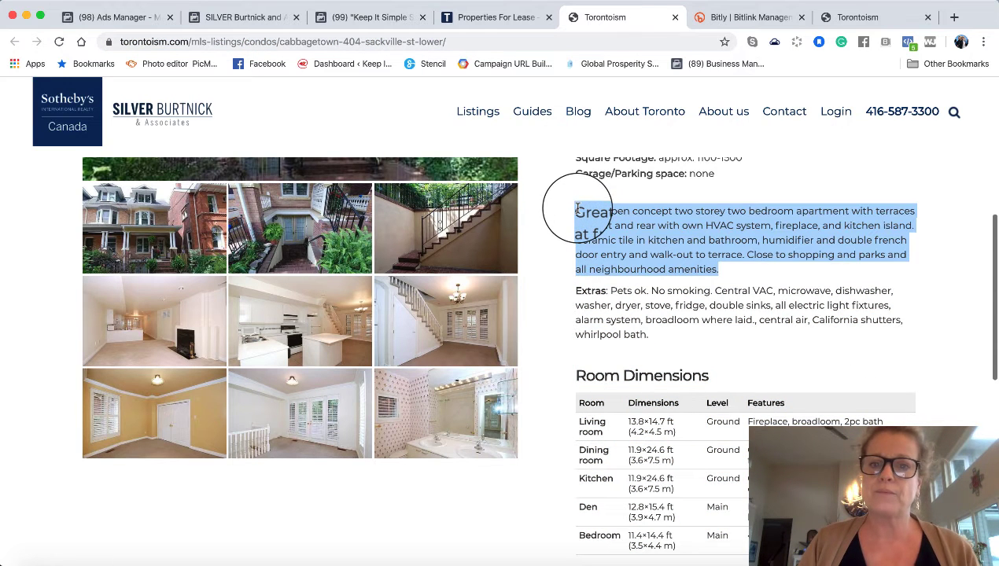
{"action": "left_click", "coordinate": [248, 18]}
- Paste the description, break lines before 'Ceramic' and 'Close to shopping', and join 'two bedroom'
{"action": "left_click", "coordinate": [386, 247]}
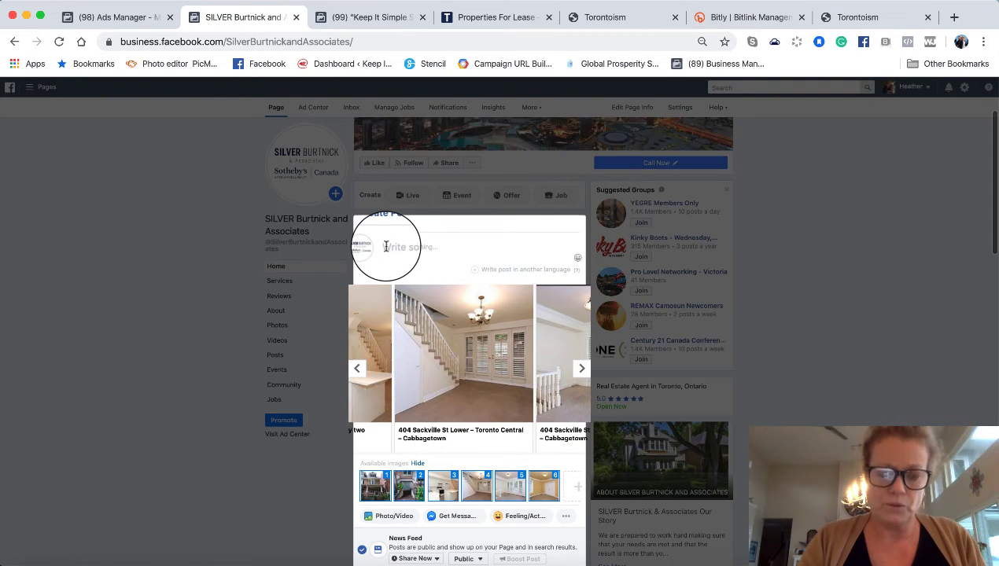
{"action": "key", "text": "cmd+v"}
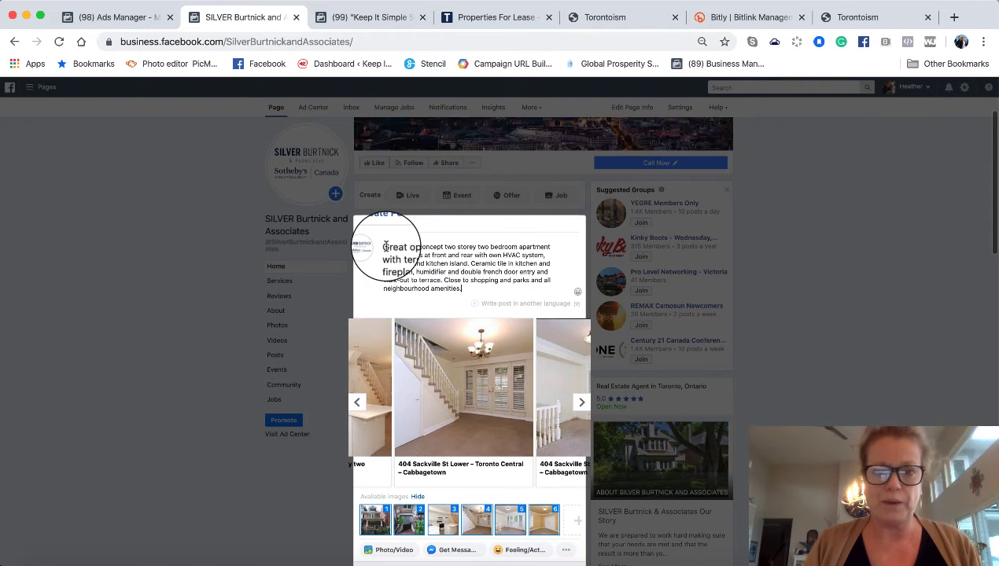
{"action": "left_click", "coordinate": [471, 264]}
{"action": "key", "text": "Return"}
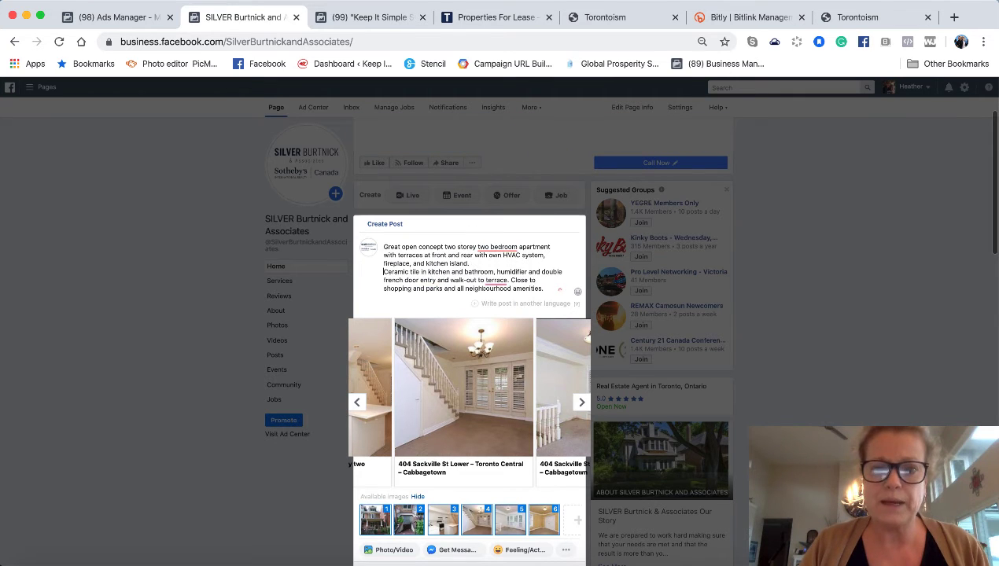
{"action": "left_click", "coordinate": [491, 247]}
{"action": "key", "text": "BackSpace"}
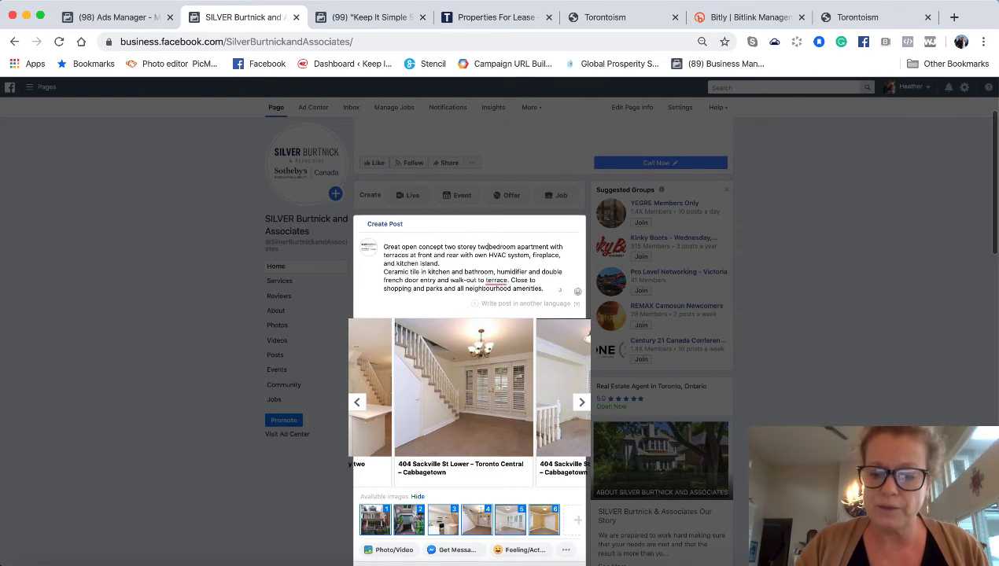
{"action": "left_click", "coordinate": [510, 280]}
{"action": "key", "text": "Return"}
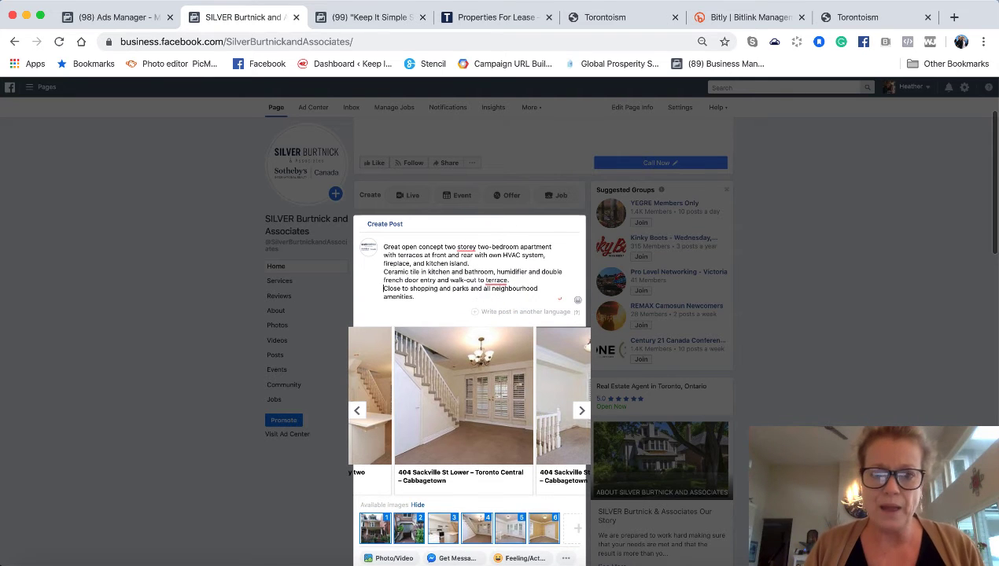
- Add a new line after the description for the contact phone number
{"action": "left_click", "coordinate": [398, 311]}
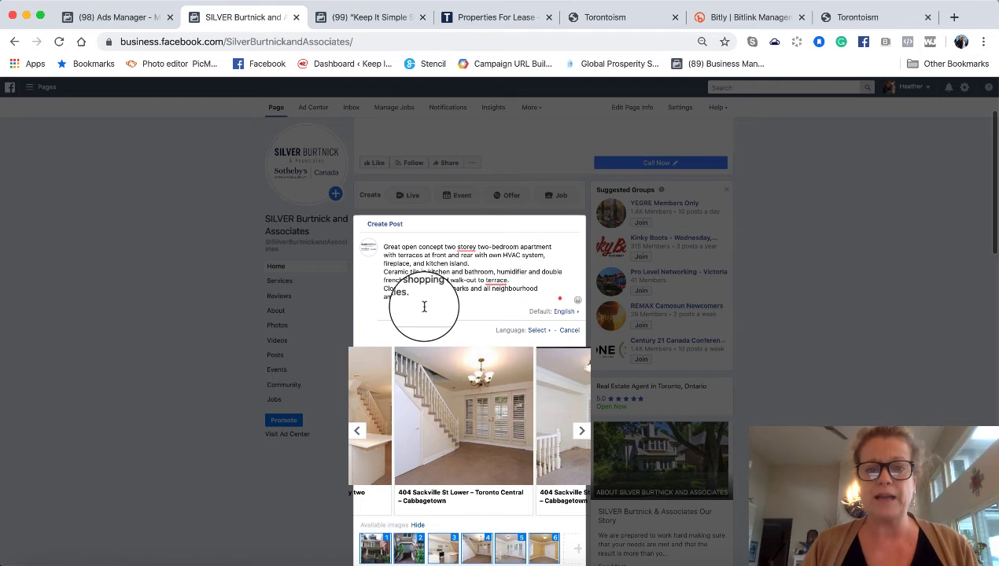
{"action": "scroll", "coordinate": [423, 308], "scroll_direction": "down", "scroll_amount": 1}
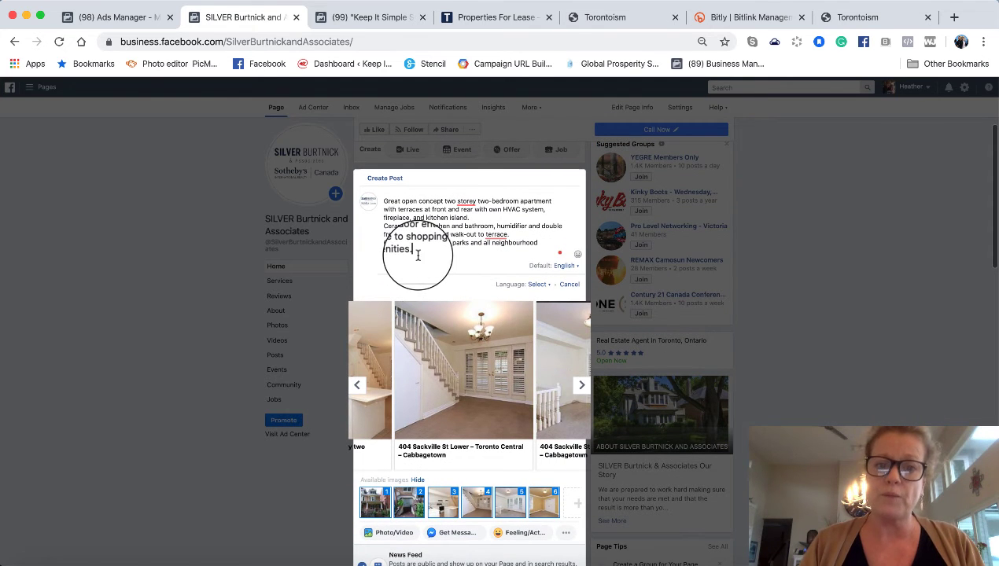
{"action": "key", "text": "Return"}
{"action": "scroll", "coordinate": [411, 328], "scroll_direction": "down", "scroll_amount": 2}
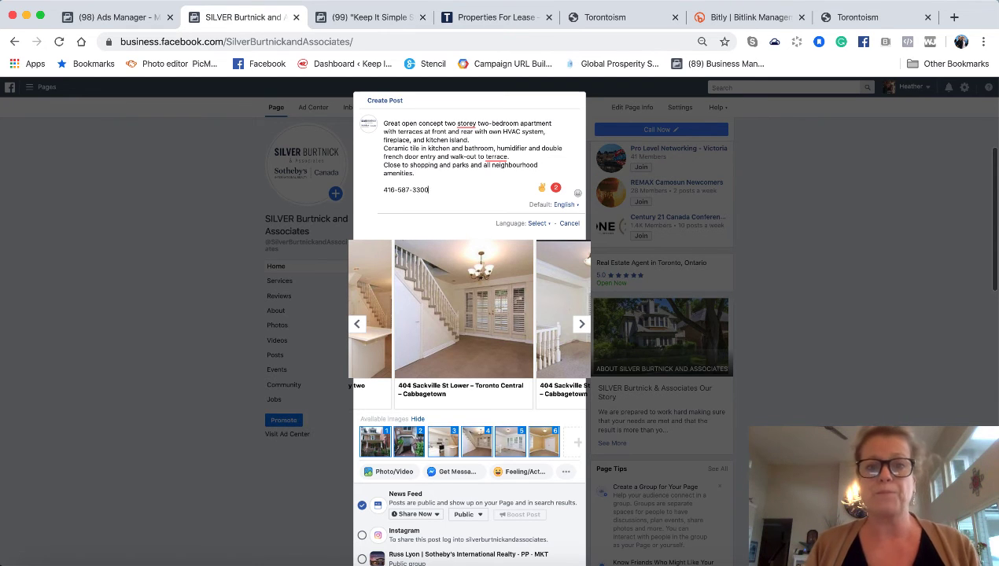
{"action": "left_click", "coordinate": [537, 224]}
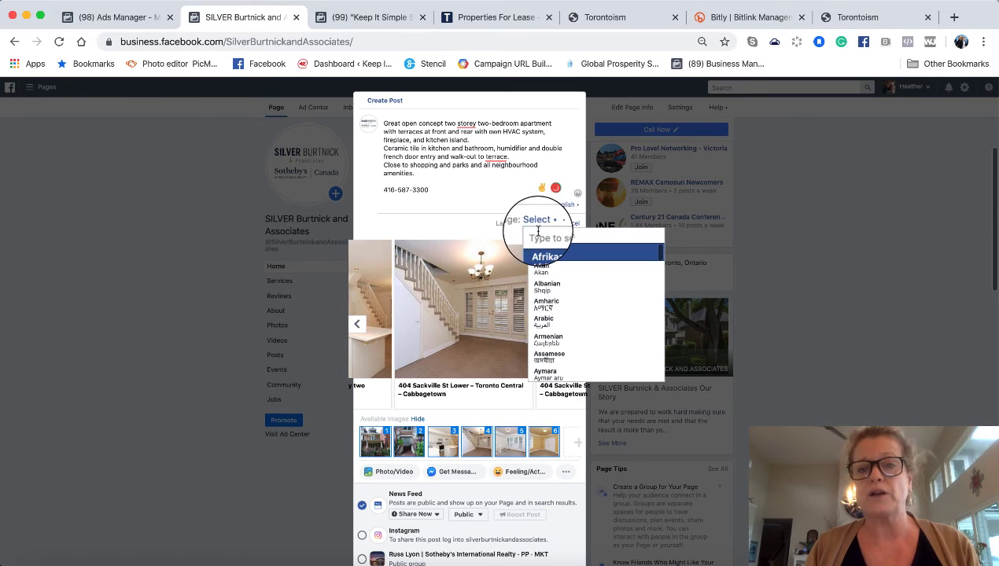
{"action": "type", "text": "french"}
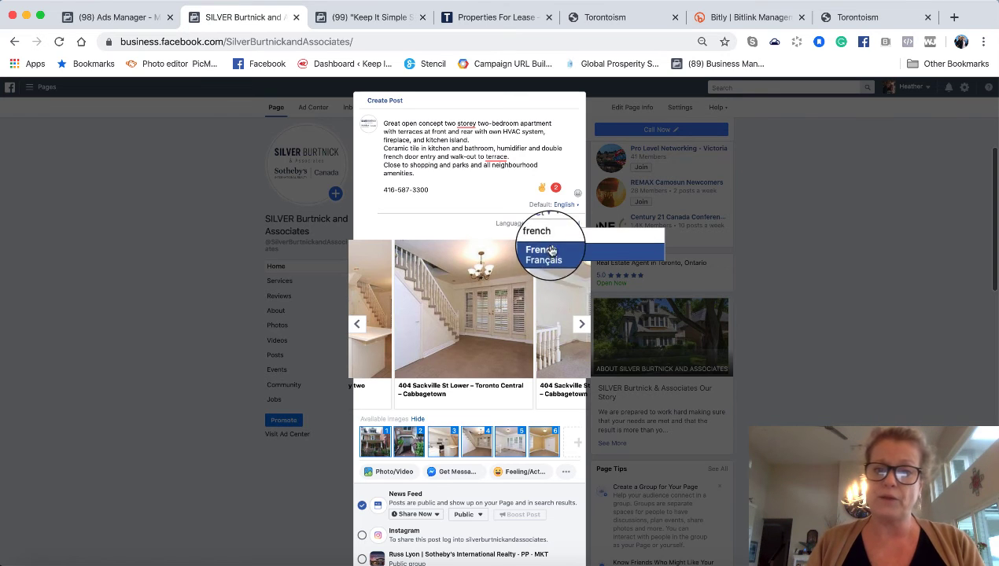
{"action": "left_click", "coordinate": [547, 248]}
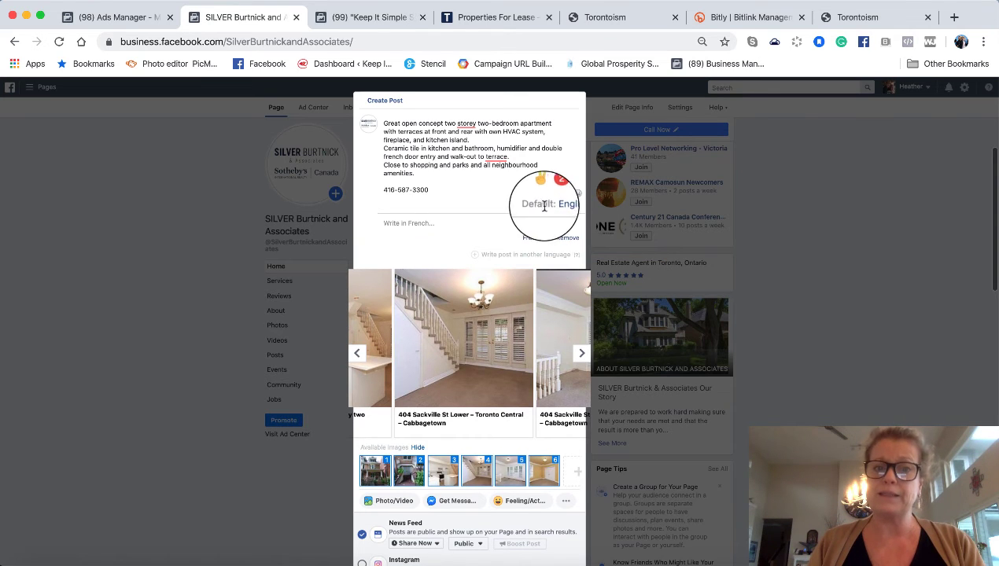
{"action": "left_click", "coordinate": [569, 237]}
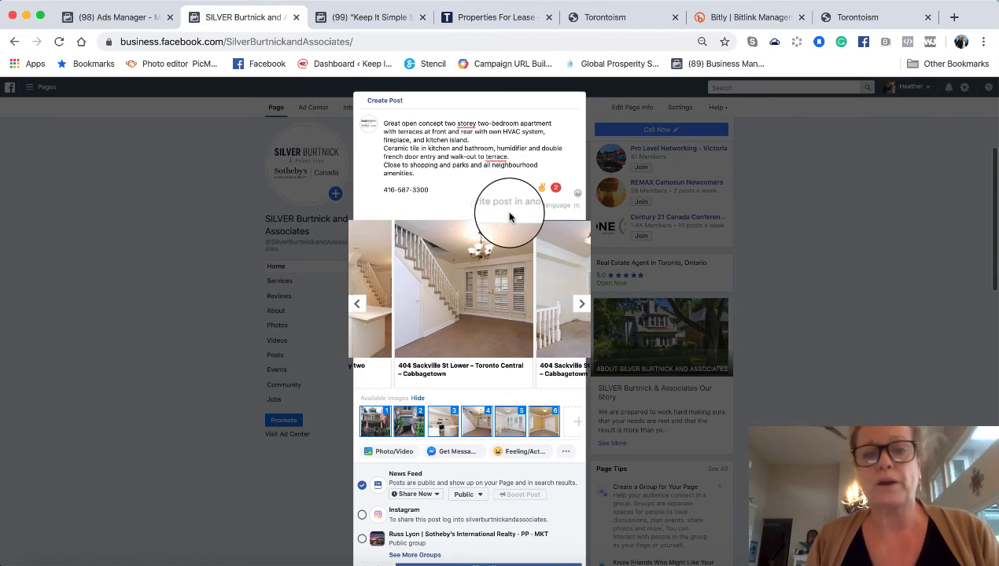
{"action": "scroll", "coordinate": [508, 217], "scroll_direction": "down", "scroll_amount": 5}
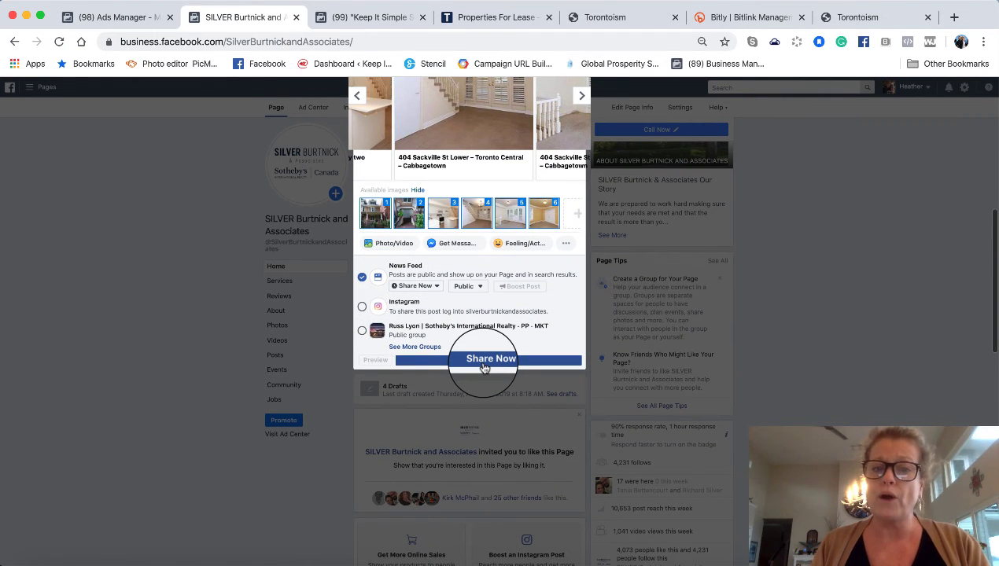
{"action": "left_click", "coordinate": [437, 289]}
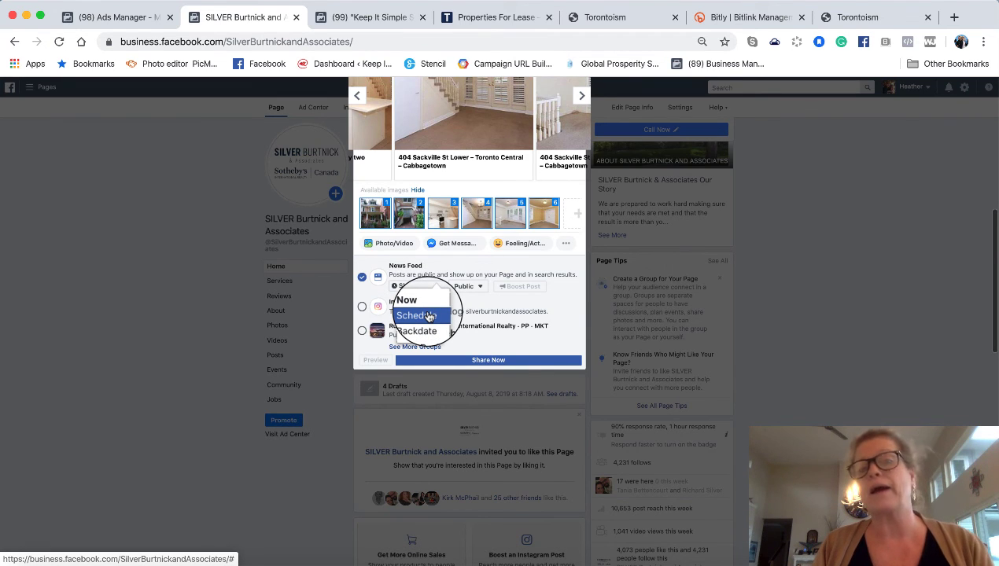
{"action": "scroll", "coordinate": [428, 317], "scroll_direction": "up", "scroll_amount": 3}
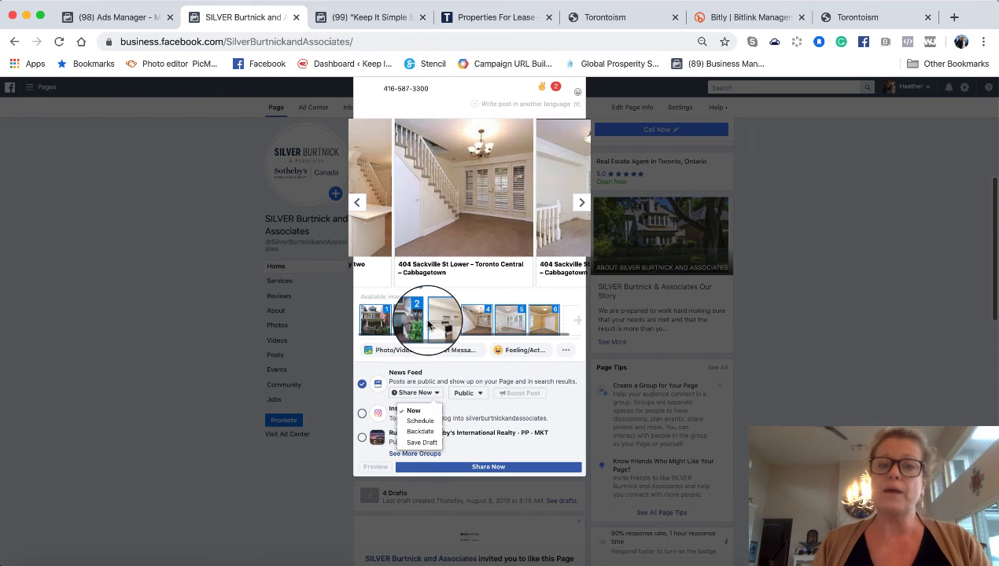
{"action": "scroll", "coordinate": [472, 236], "scroll_direction": "up", "scroll_amount": 8}
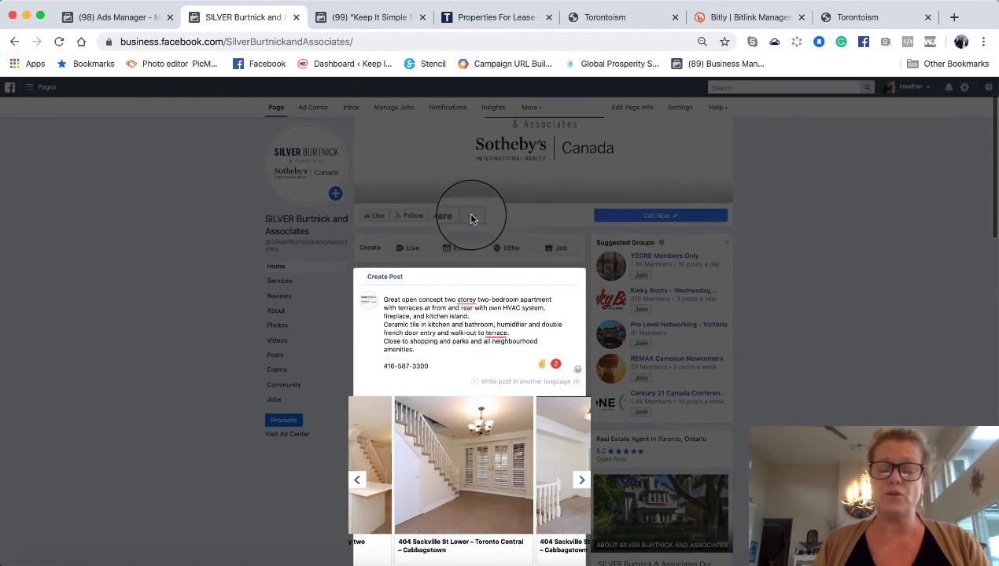
{"action": "scroll", "coordinate": [475, 227], "scroll_direction": "down", "scroll_amount": 1}
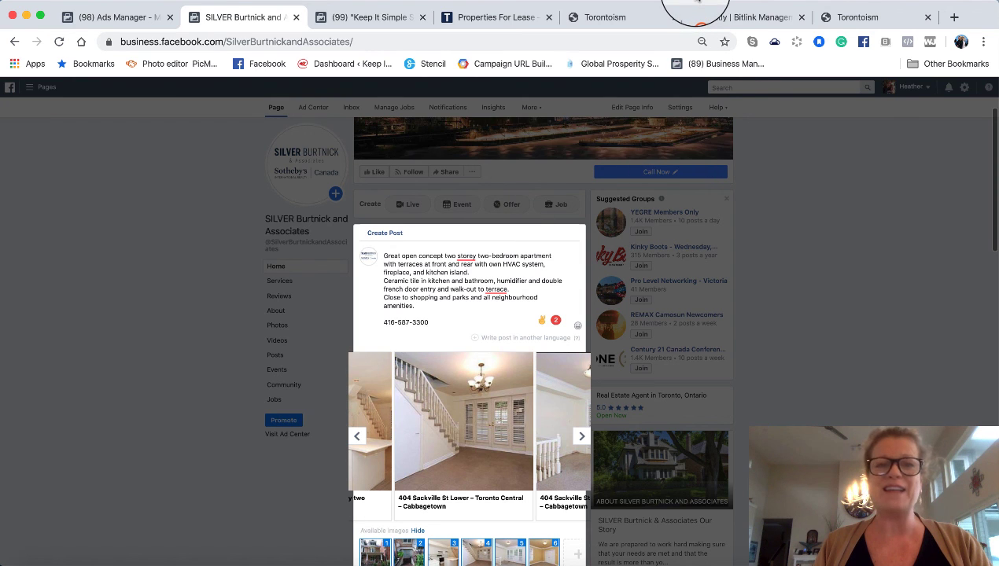
{"action": "left_click", "coordinate": [696, 2]}
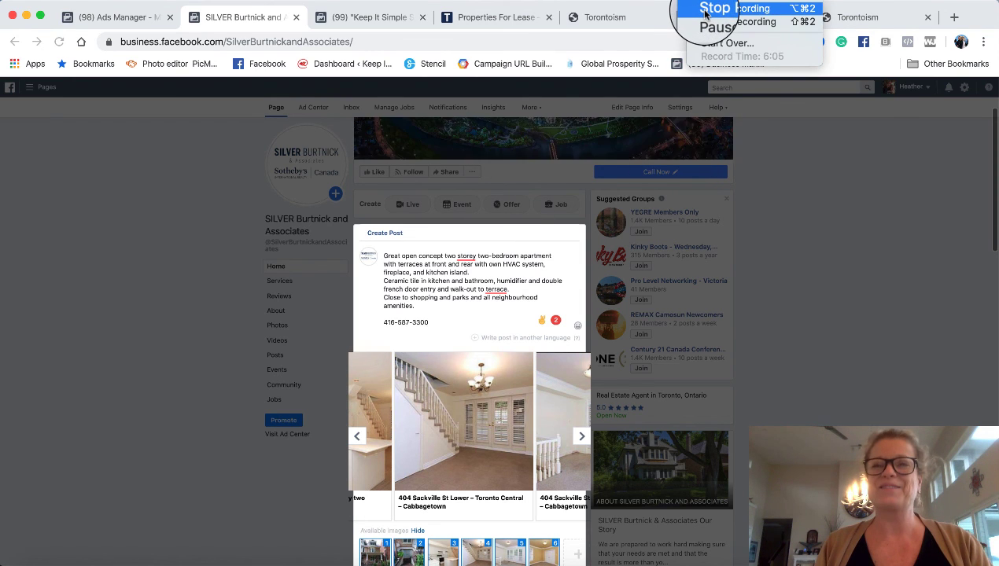